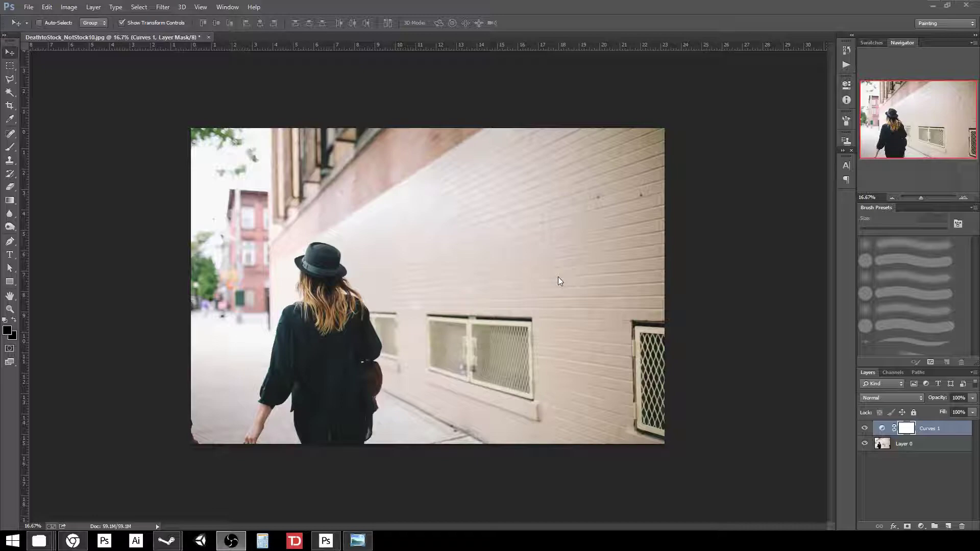
Step: Merge the Curves adjustment and the photo layer into a single layer
left_click(934, 445)
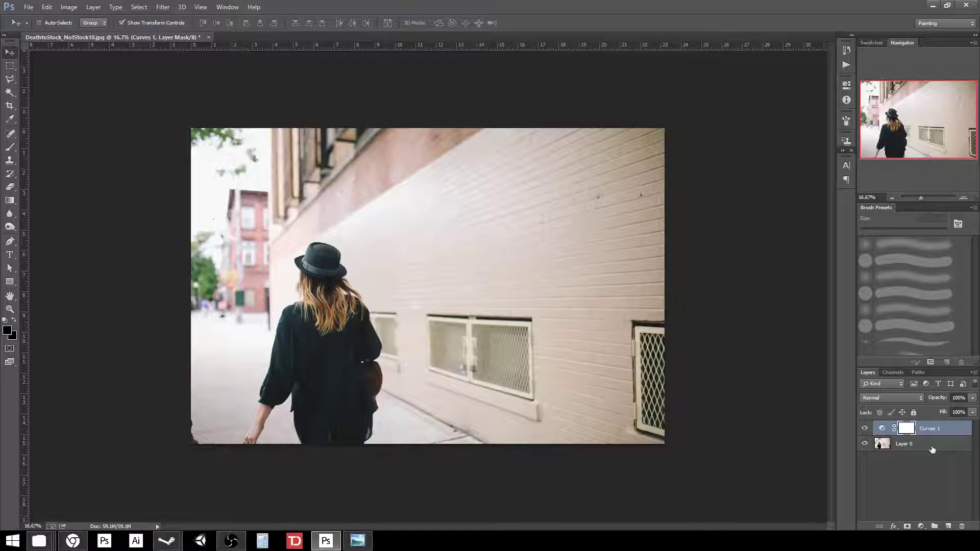
left_click(934, 445, "shift")
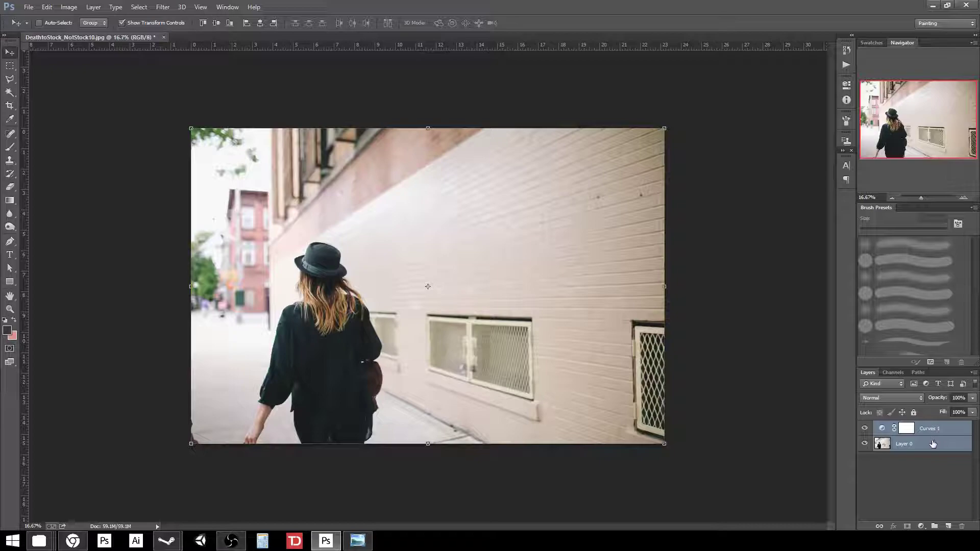
right_click(930, 447)
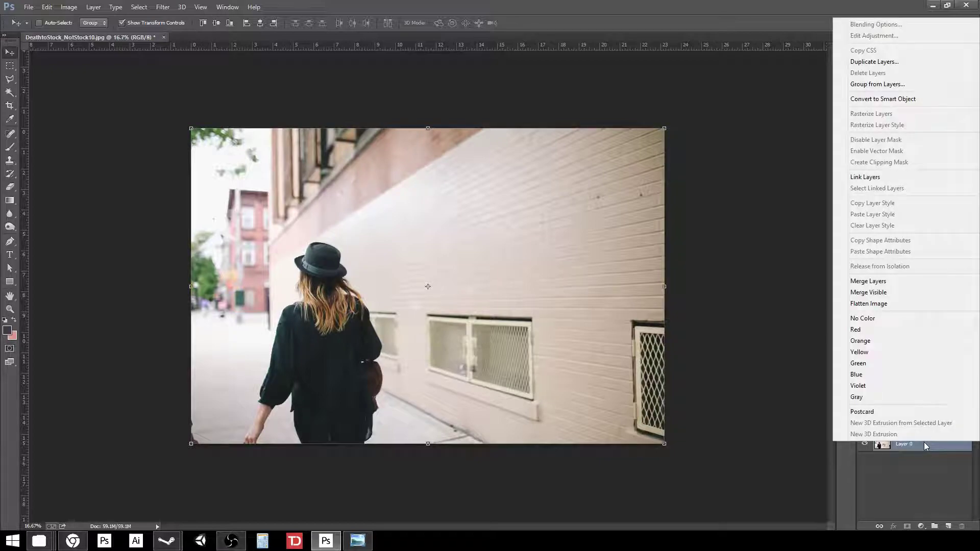
left_click(930, 287)
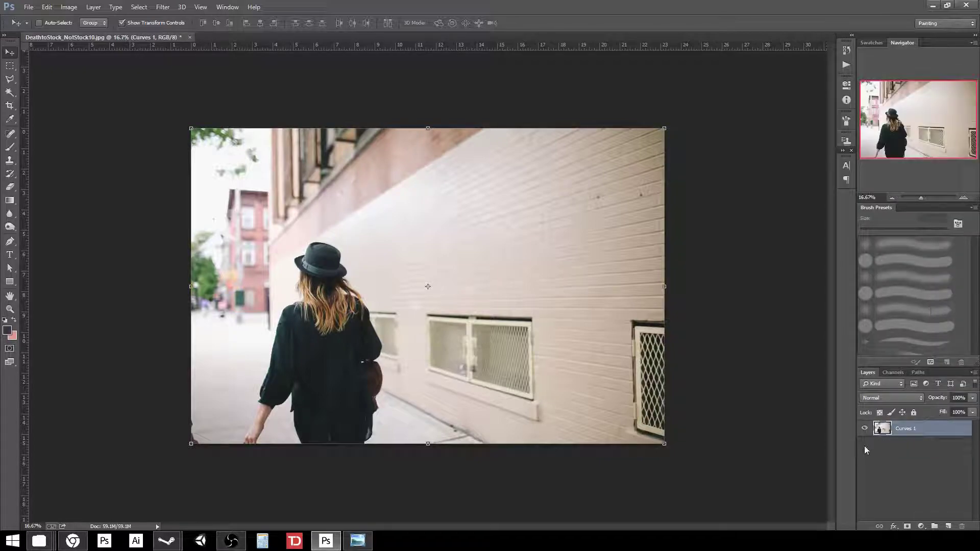
Step: Rename the merged layer to 'Photo'
double_click(901, 428)
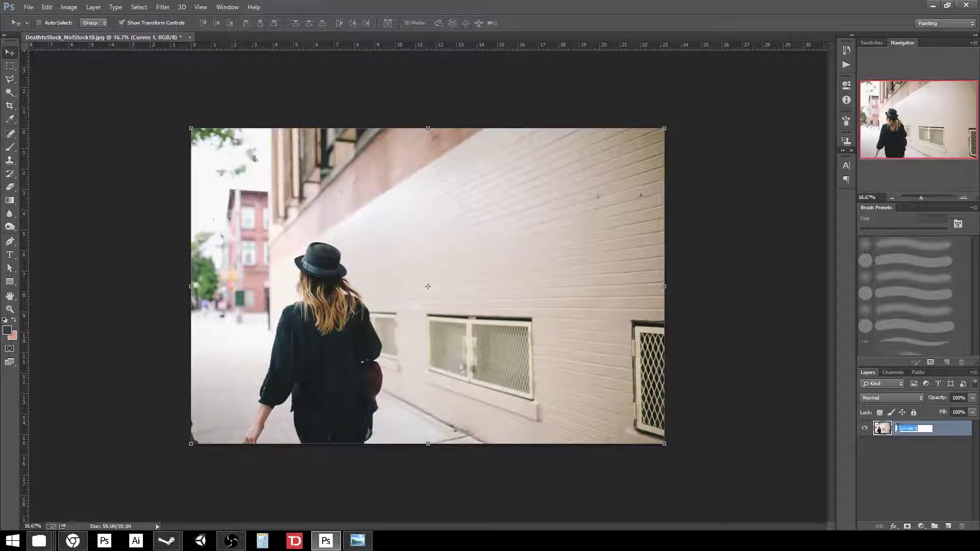
type("Photo")
key("Return")
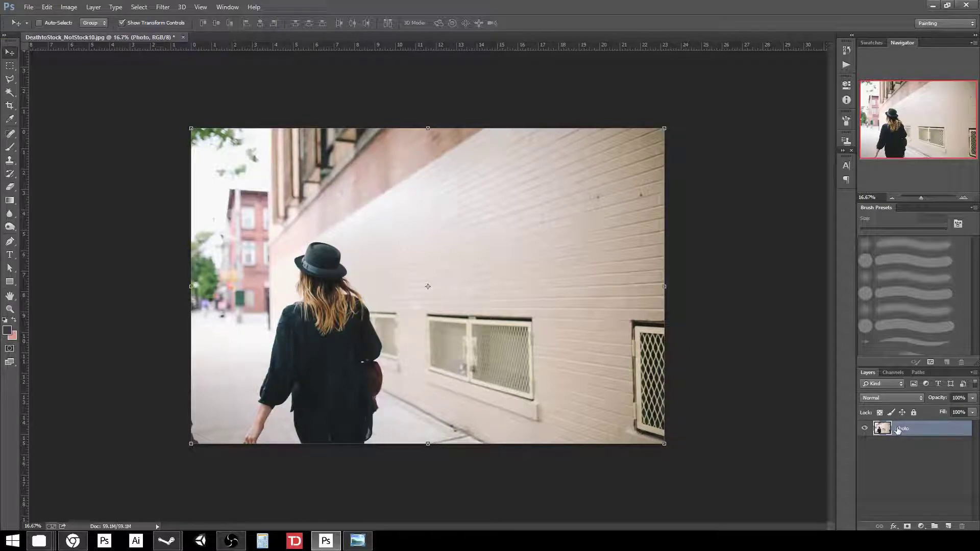
Step: Preview Smart Sharpen at Amount 309%, Radius 7.5 px and Reduce Noise 41% on the hair
left_click(168, 10)
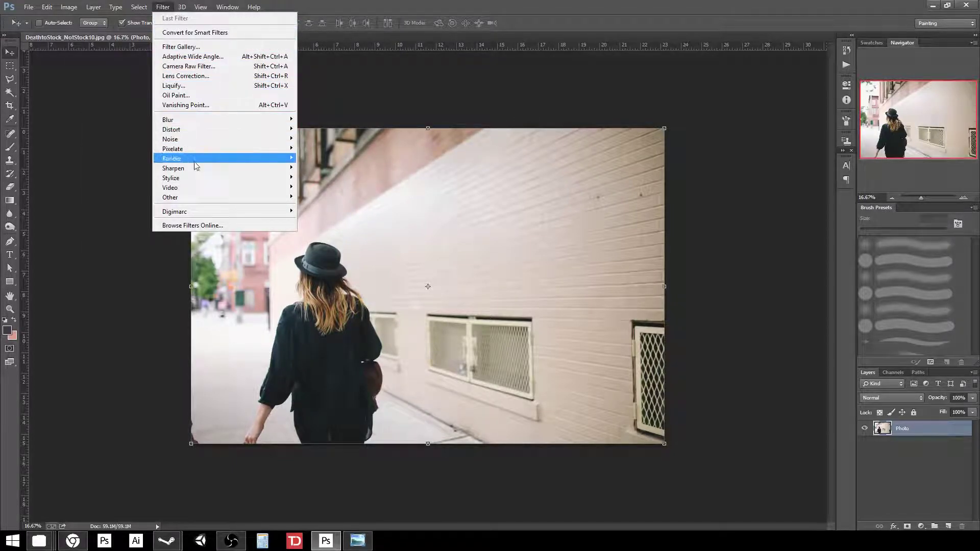
mouse_move(196, 175)
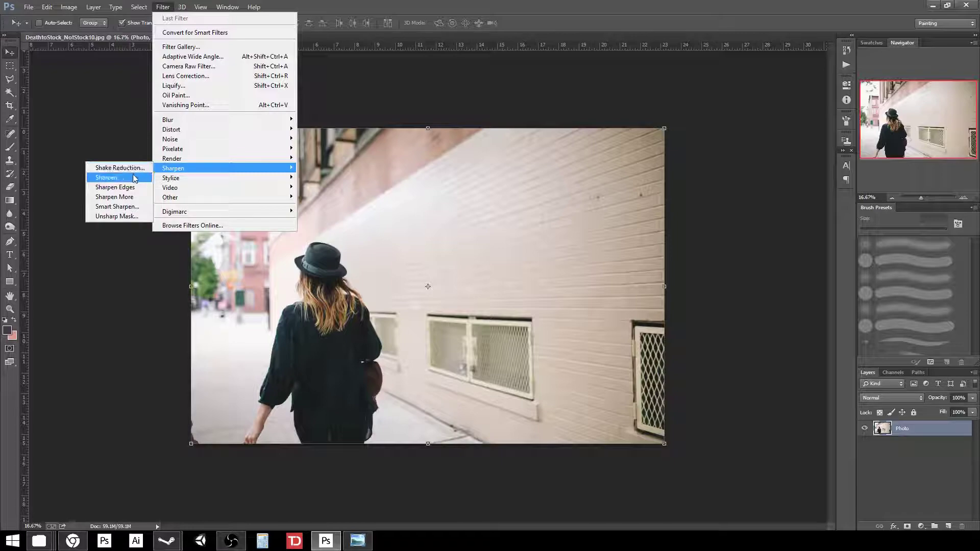
left_click(113, 207)
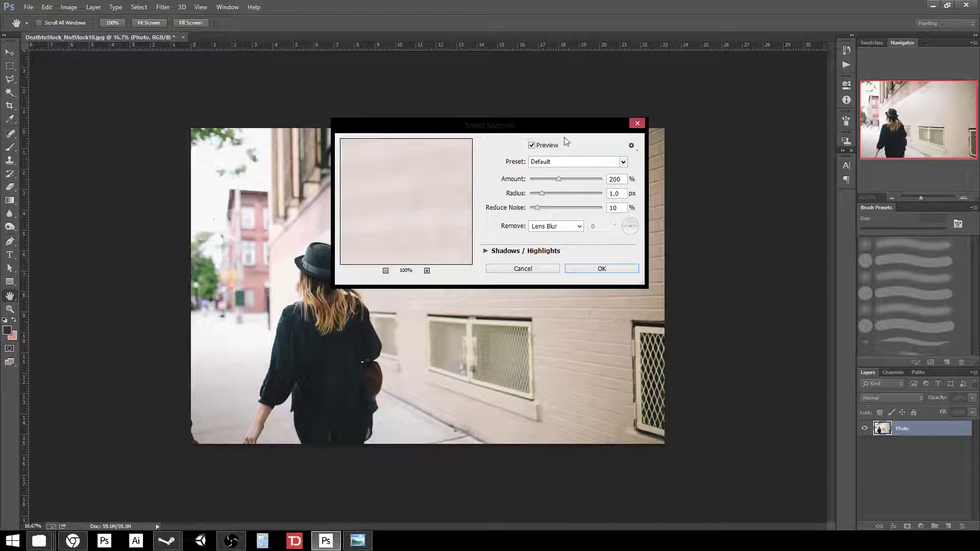
left_click_drag(560, 124, 703, 186)
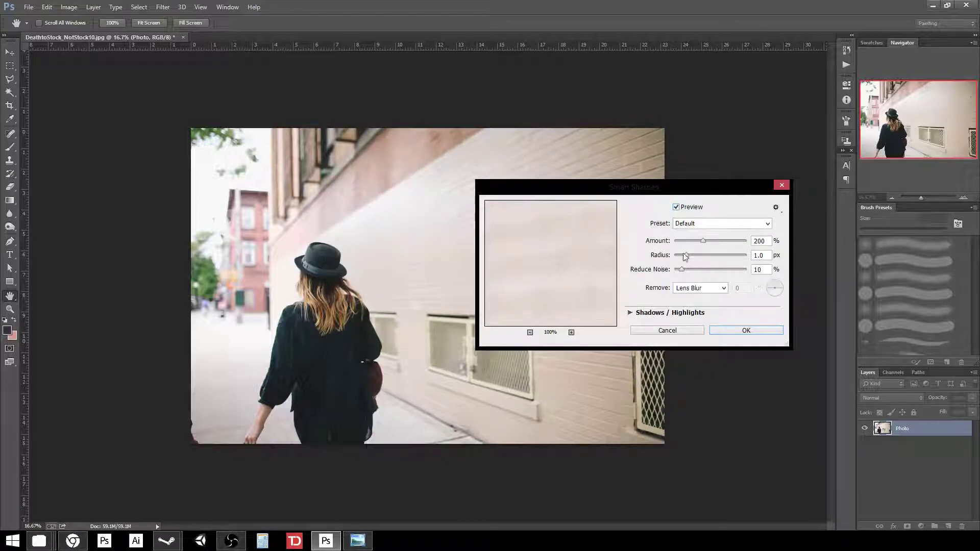
left_click_drag(702, 241, 704, 272)
left_click(681, 208)
scroll(161, 278, "up", 1)
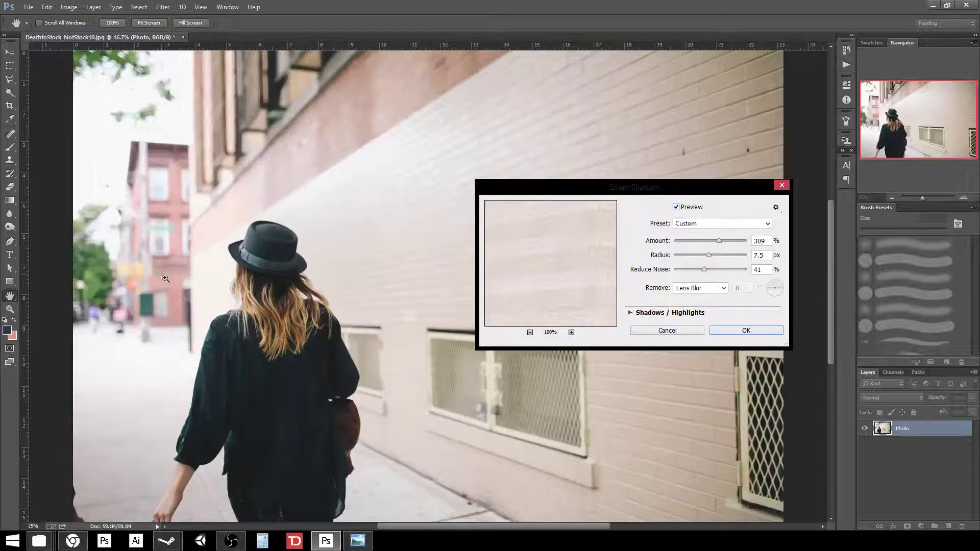
scroll(238, 309, "up", 3)
left_click(238, 310)
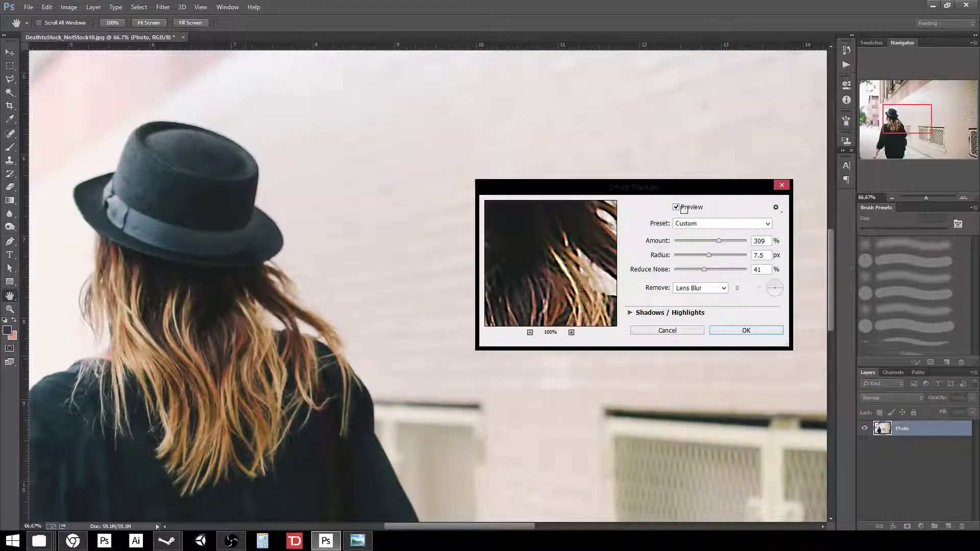
left_click_drag(669, 188, 469, 88)
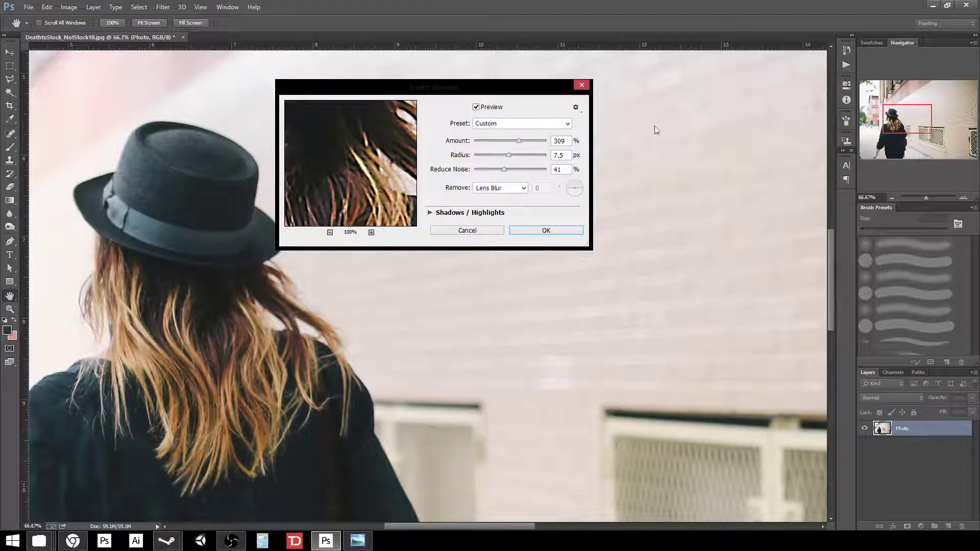
Step: Confirm the Smart Sharpen settings so the filter is applied to the Photo layer
left_click(540, 231)
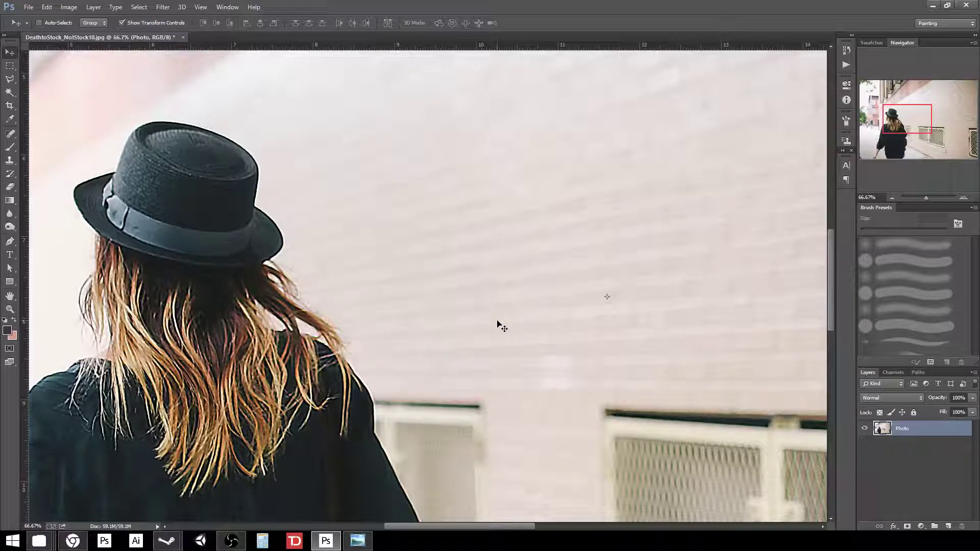
left_click_drag(301, 346, 416, 290)
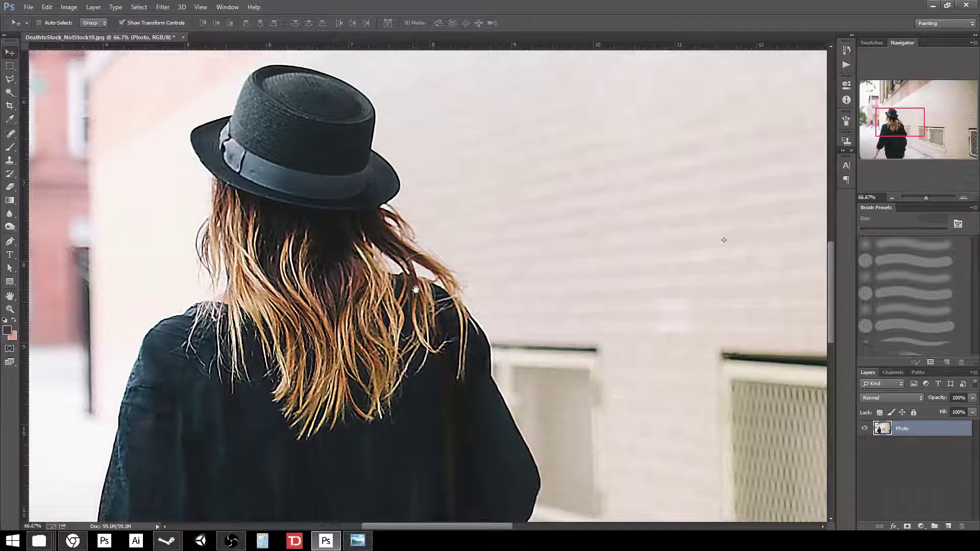
key("ctrl+minus")
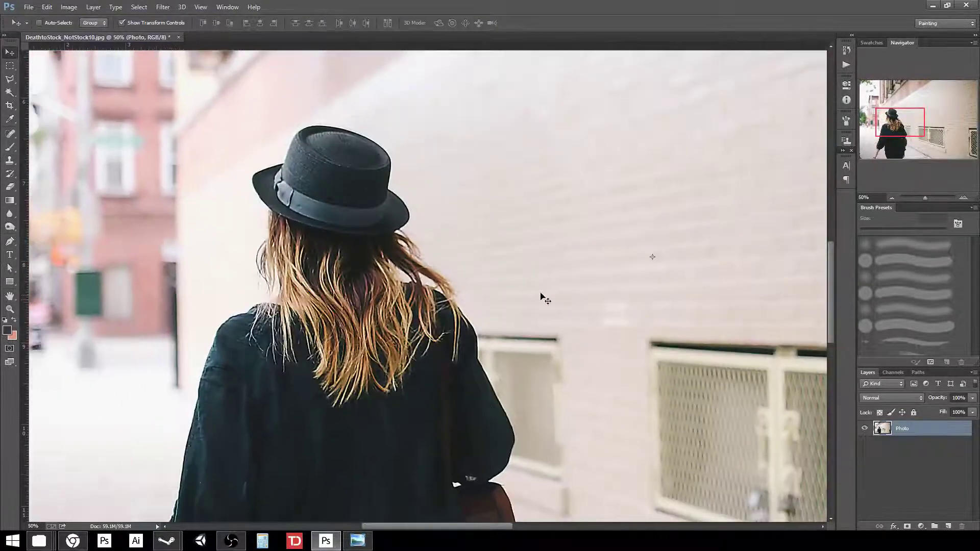
key("ctrl+minus")
key("ctrl+minus")
key("ctrl+minus")
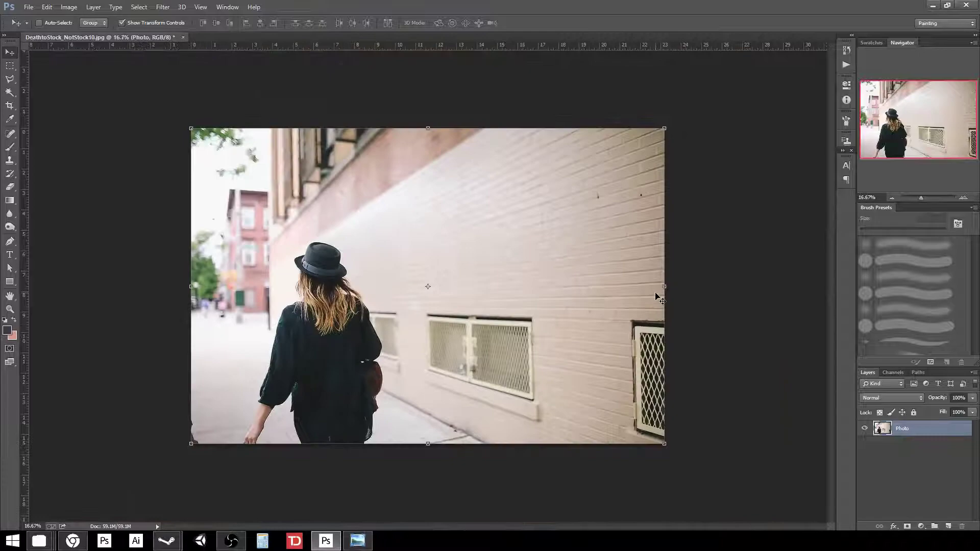
key("ctrl+plus")
key("ctrl+plus")
key("ctrl+plus")
key("ctrl+plus")
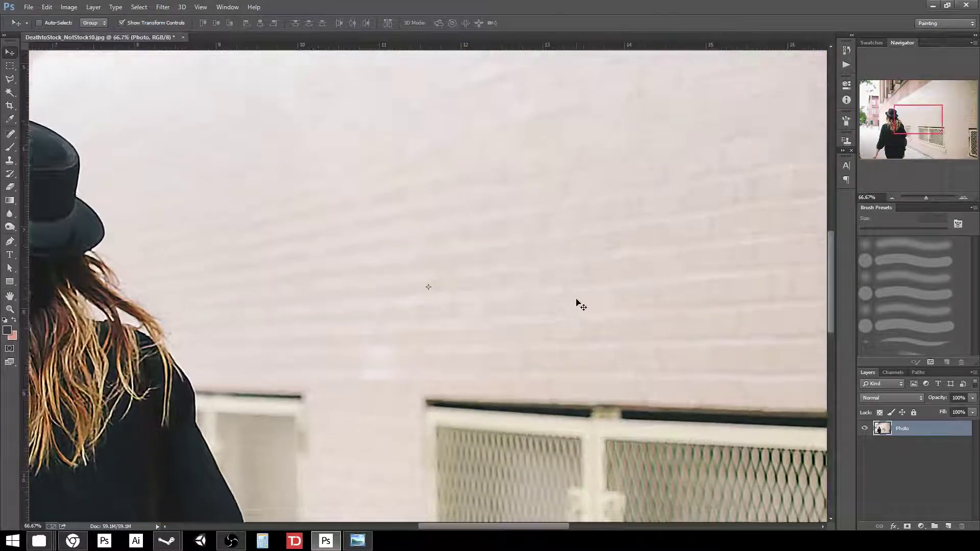
key("ctrl+minus")
key("ctrl+minus")
key("ctrl+minus")
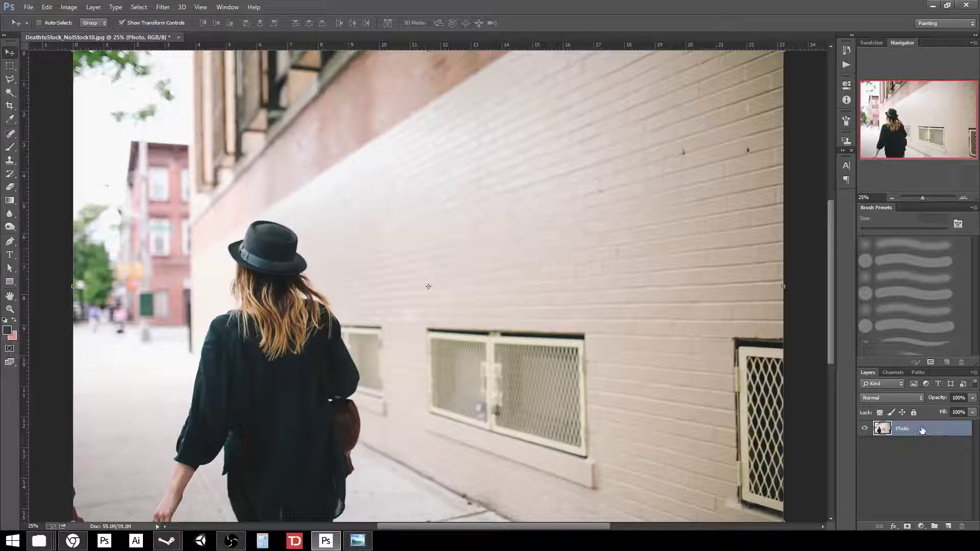
Step: Duplicate Photo and set a High Pass filter on the copy to a 1.9-pixel radius
key("ctrl+j")
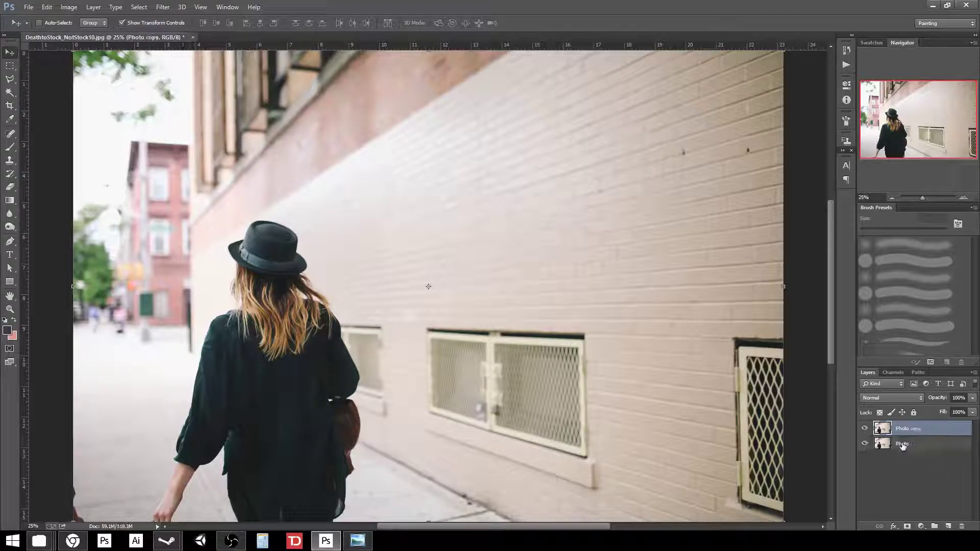
left_click(69, 7)
mouse_move(163, 7)
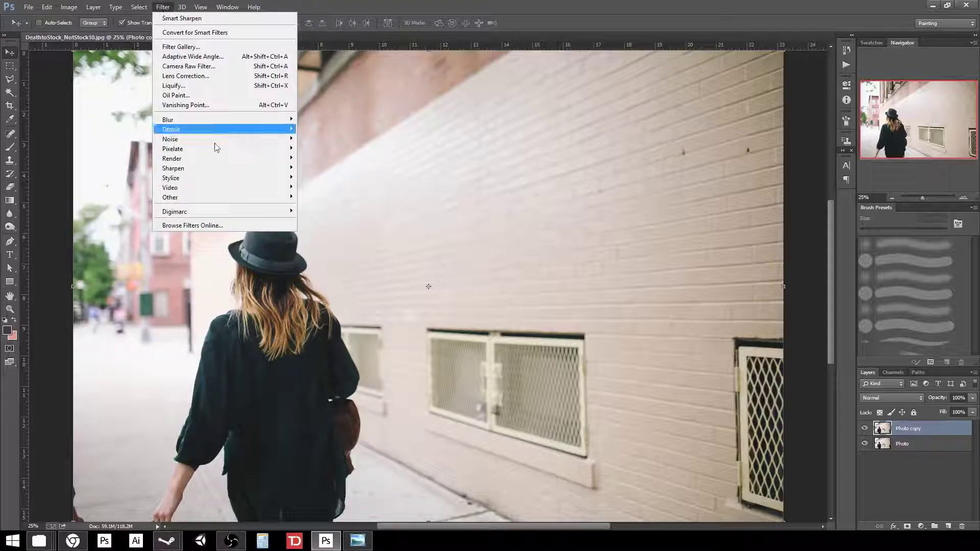
mouse_move(214, 199)
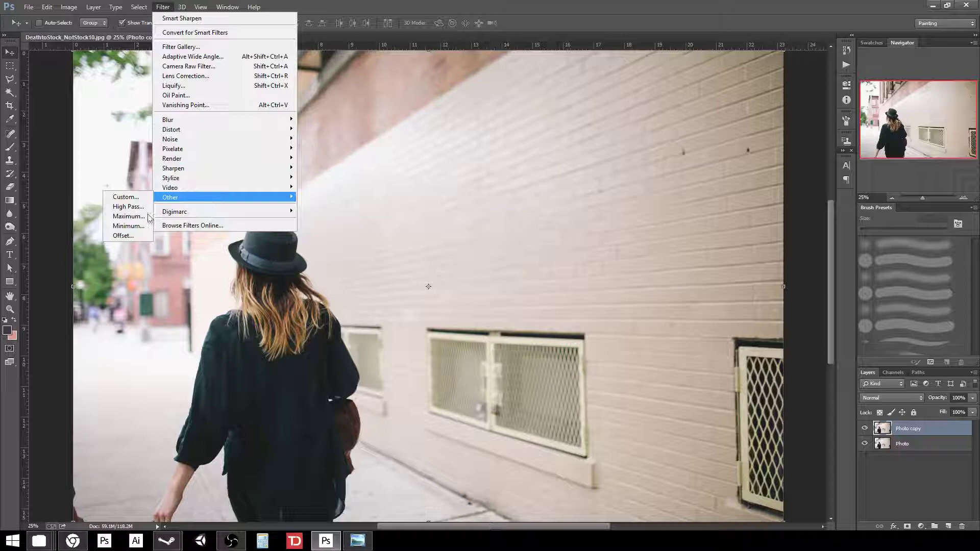
left_click(134, 206)
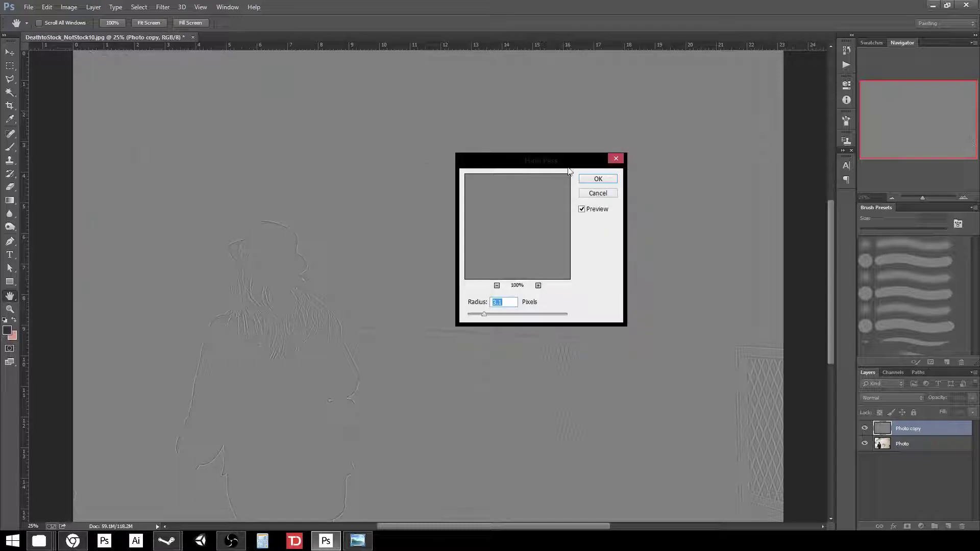
left_click_drag(592, 166, 608, 168)
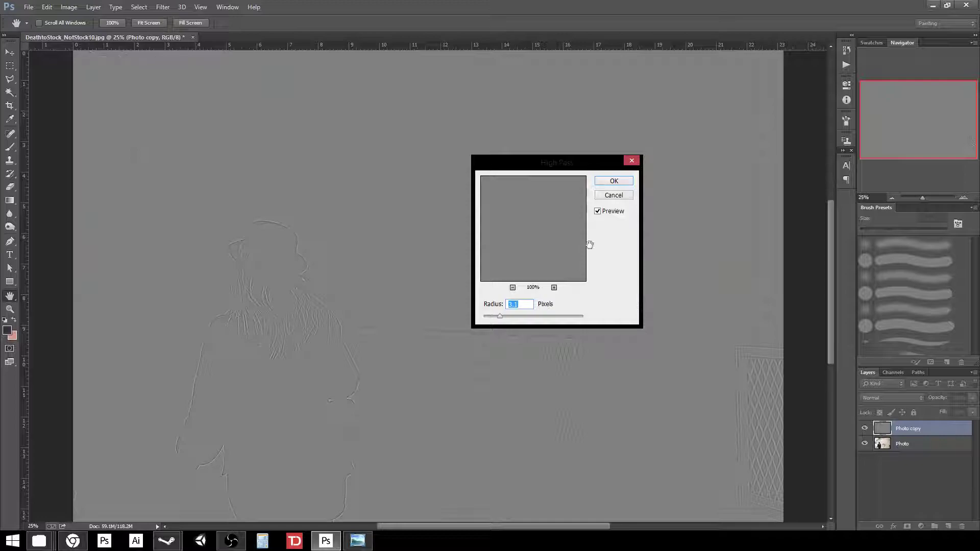
mouse_move(527, 254)
left_mouse_down()
mouse_move(523, 215)
mouse_move(538, 243)
mouse_move(531, 223)
mouse_move(547, 206)
left_mouse_up()
mouse_move(557, 245)
left_mouse_down()
mouse_move(531, 219)
mouse_move(524, 235)
mouse_move(534, 234)
mouse_move(534, 210)
mouse_move(526, 245)
left_mouse_up()
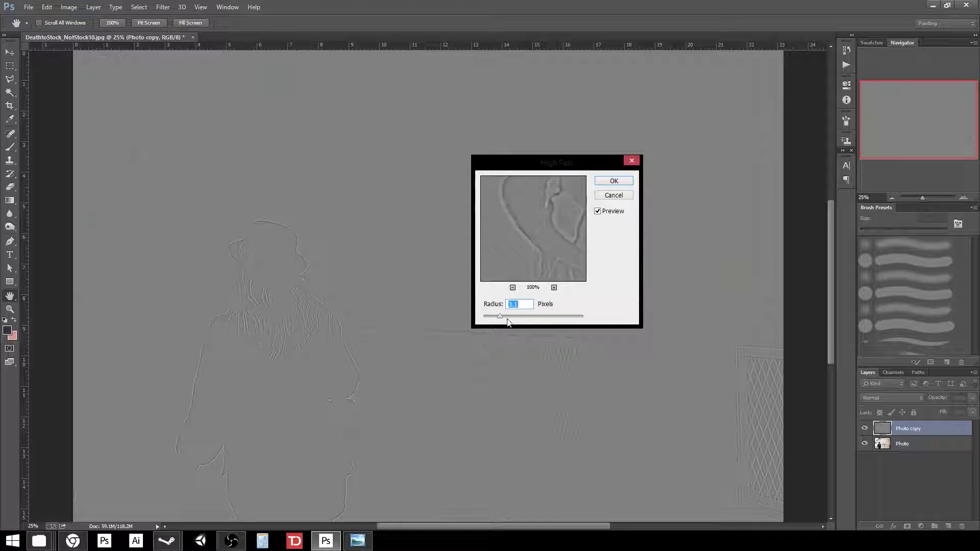
left_click_drag(500, 318, 494, 317)
left_click_drag(492, 316, 504, 321)
Step: Apply the High Pass filter and set Photo copy's blend mode to Overlay
left_click(614, 181)
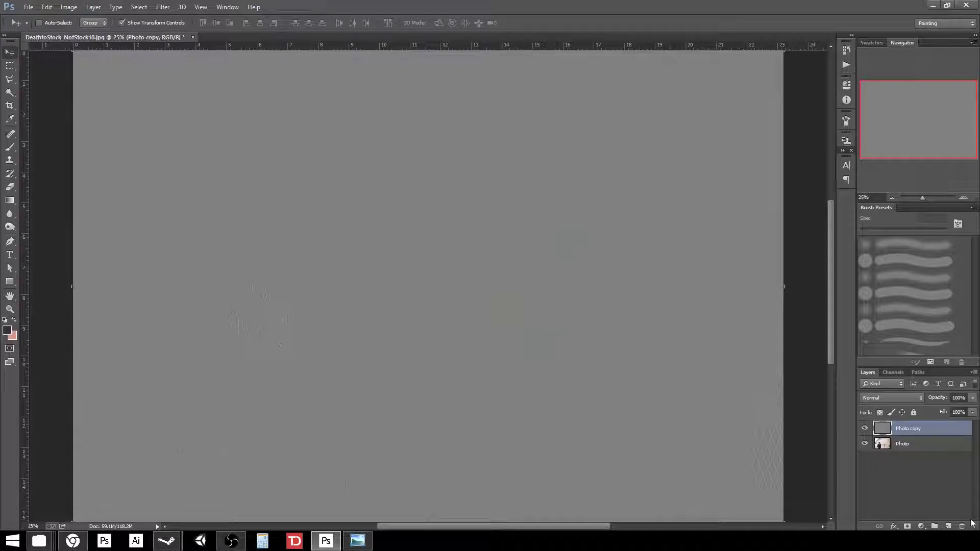
left_click(908, 399)
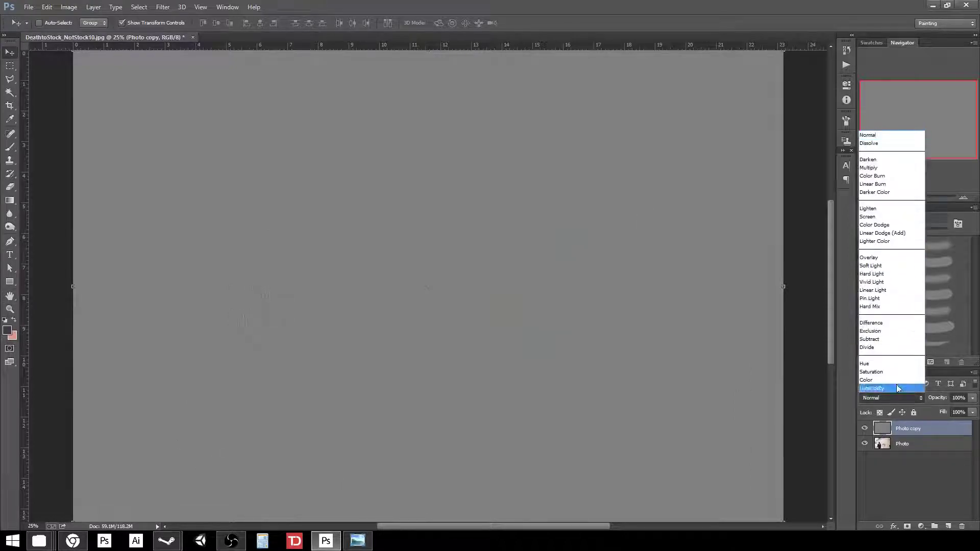
left_click(894, 260)
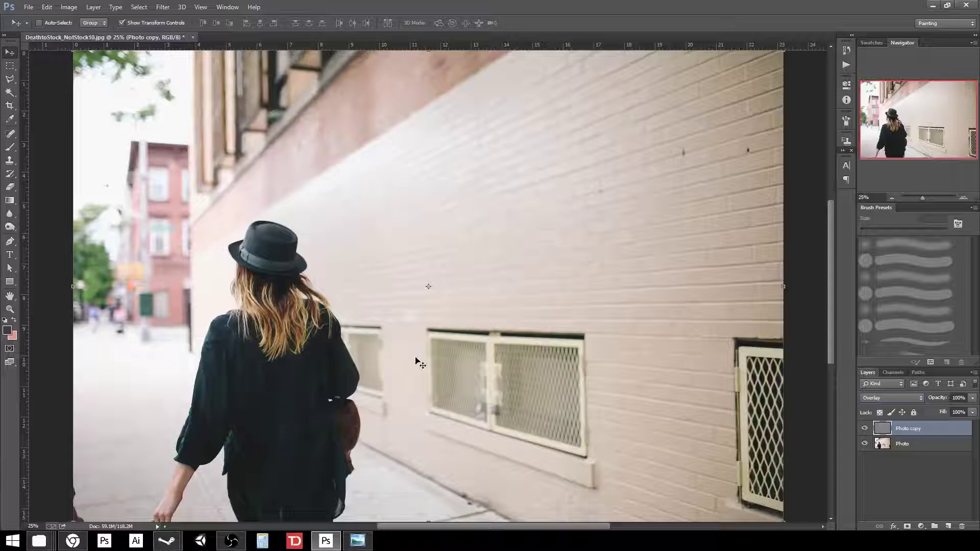
Step: Toggle Photo copy's visibility repeatedly to compare the hat before and after sharpening
scroll(431, 366, "up", 3)
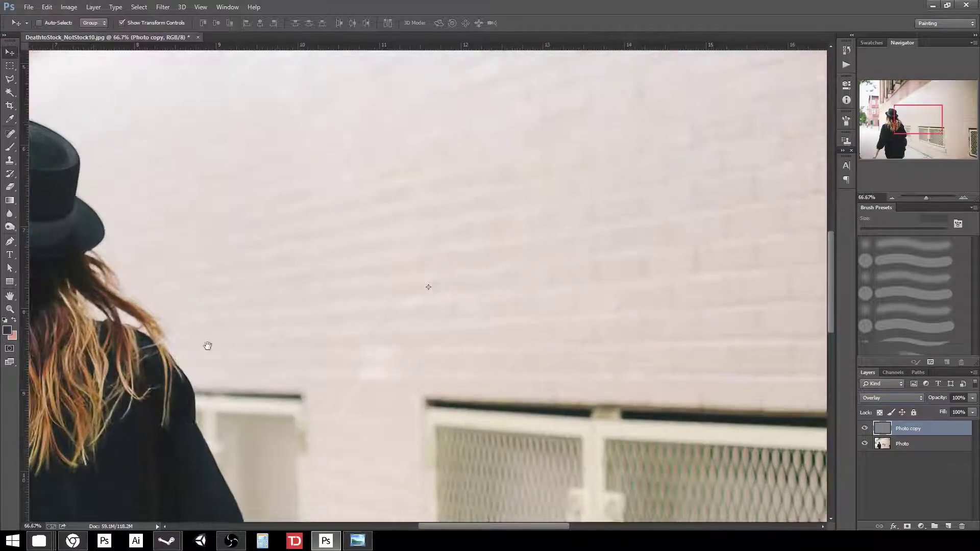
left_click_drag(208, 343, 658, 293)
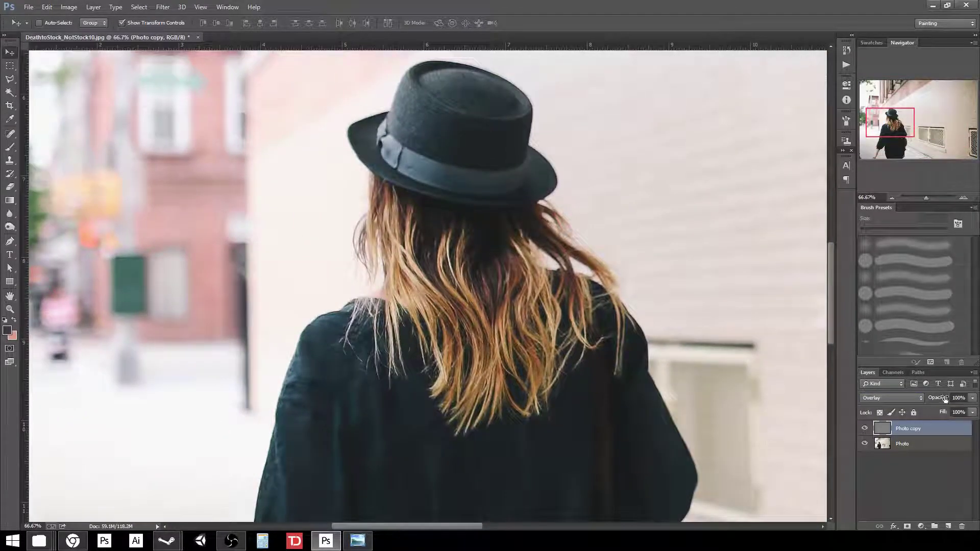
left_click(865, 429)
left_click(865, 429)
left_click(866, 429)
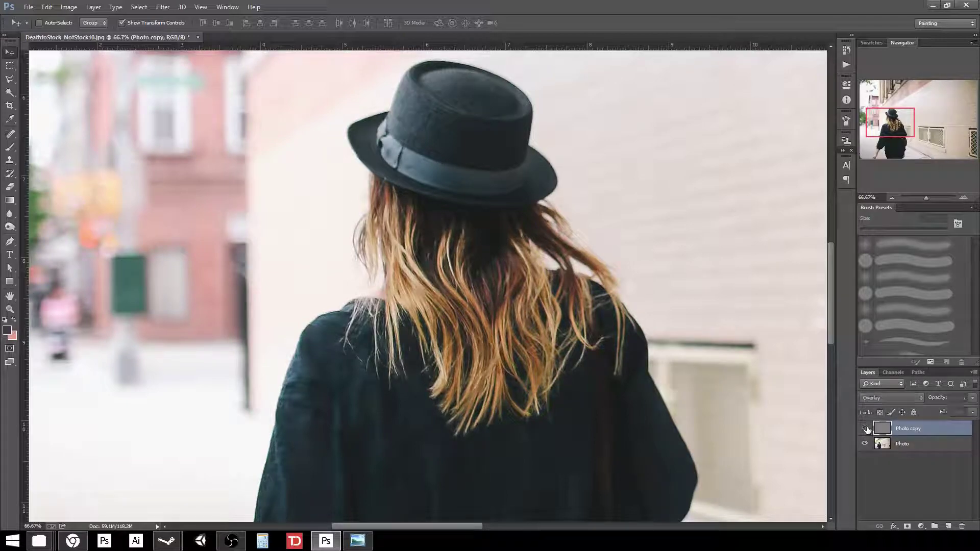
left_click(865, 429)
left_click(865, 429)
left_click(865, 429)
left_click(865, 429)
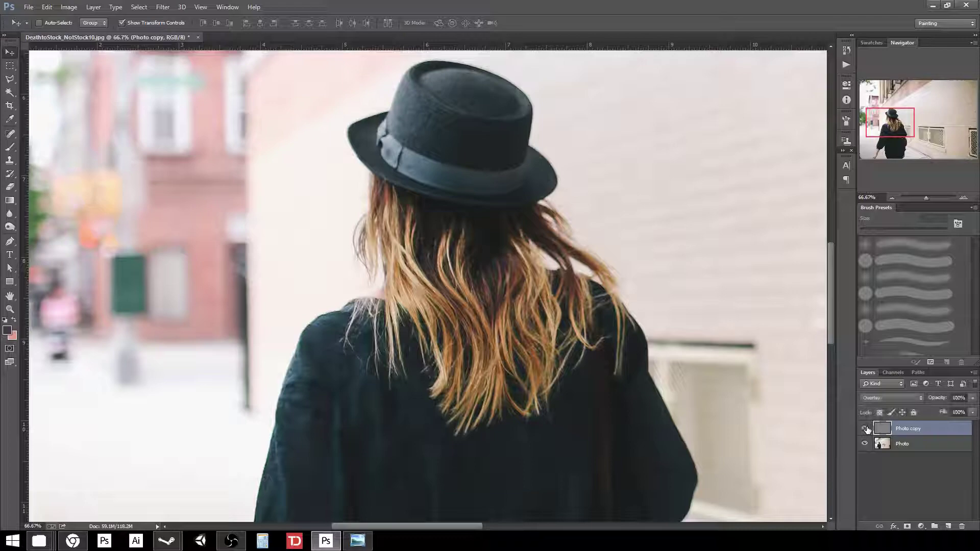
left_click(865, 428)
left_click(865, 429)
left_click(865, 429)
left_click(865, 429)
left_click(865, 428)
left_click(865, 429)
left_click(865, 429)
Step: Zoom out to fit the whole image and leave Photo copy visible
key("ctrl+minus")
key("ctrl+minus")
key("ctrl+minus")
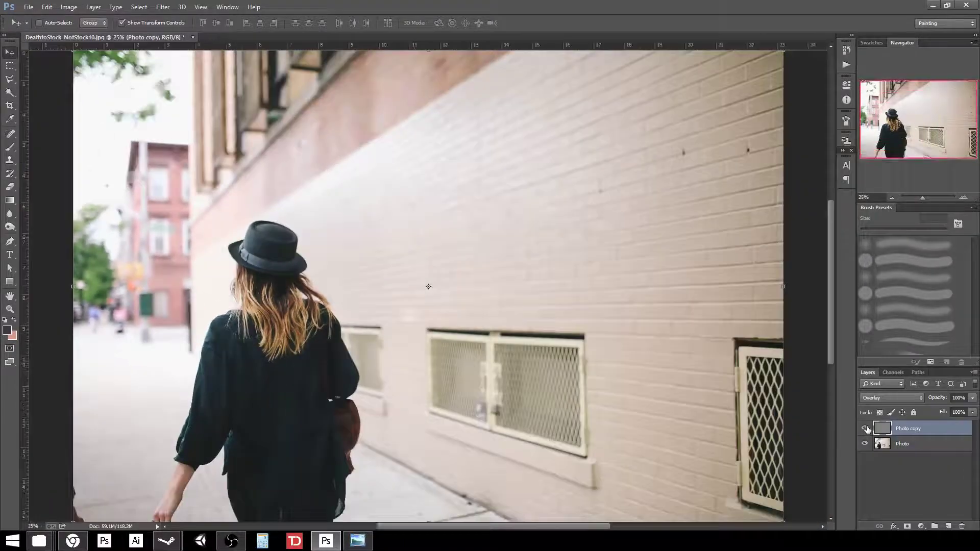
key("ctrl+minus")
key("ctrl+plus")
key("ctrl+plus")
key("ctrl+plus")
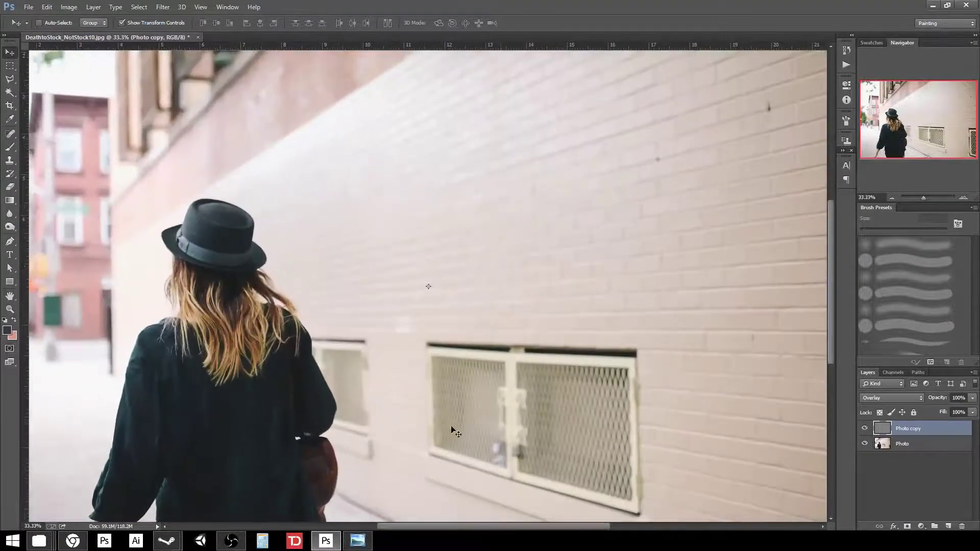
left_click_drag(261, 389, 345, 378)
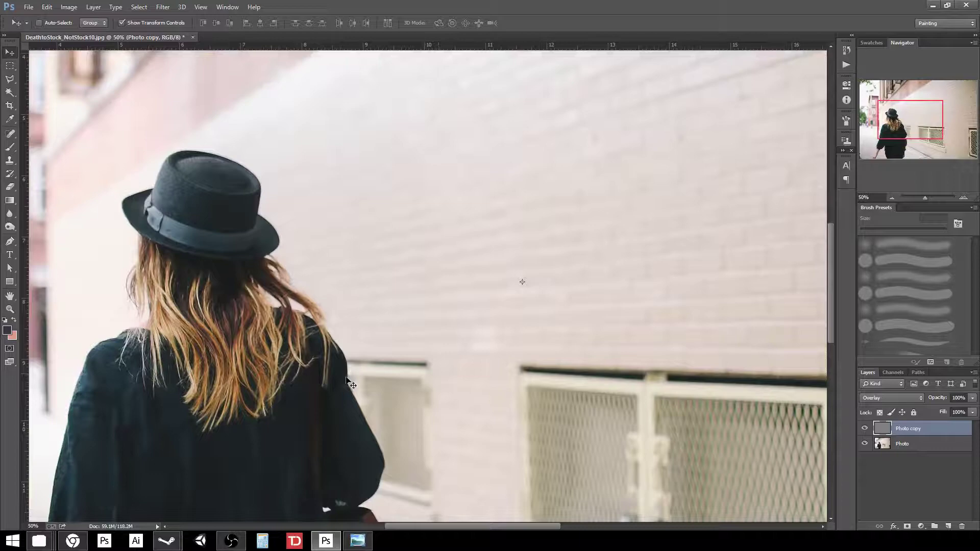
key("ctrl+minus")
key("ctrl+minus")
key("ctrl+minus")
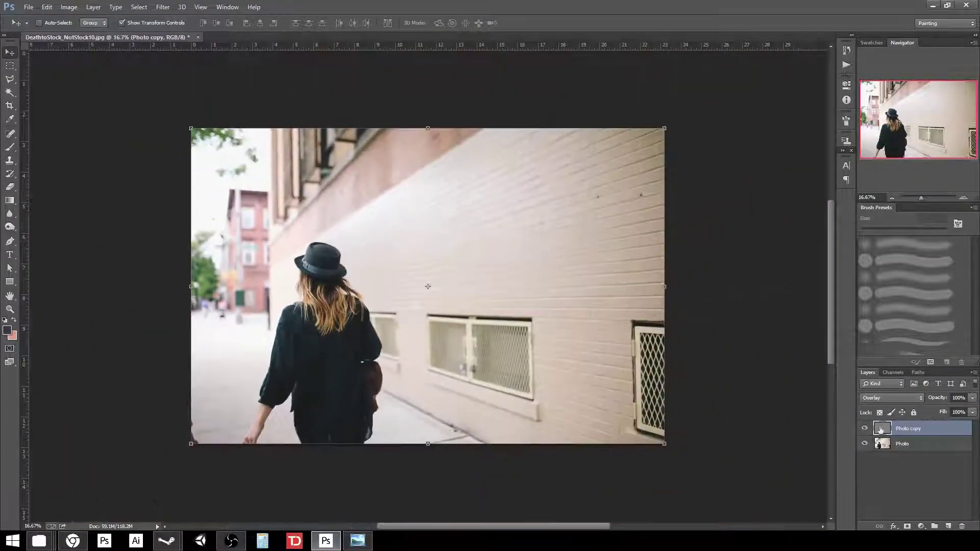
left_click(865, 429)
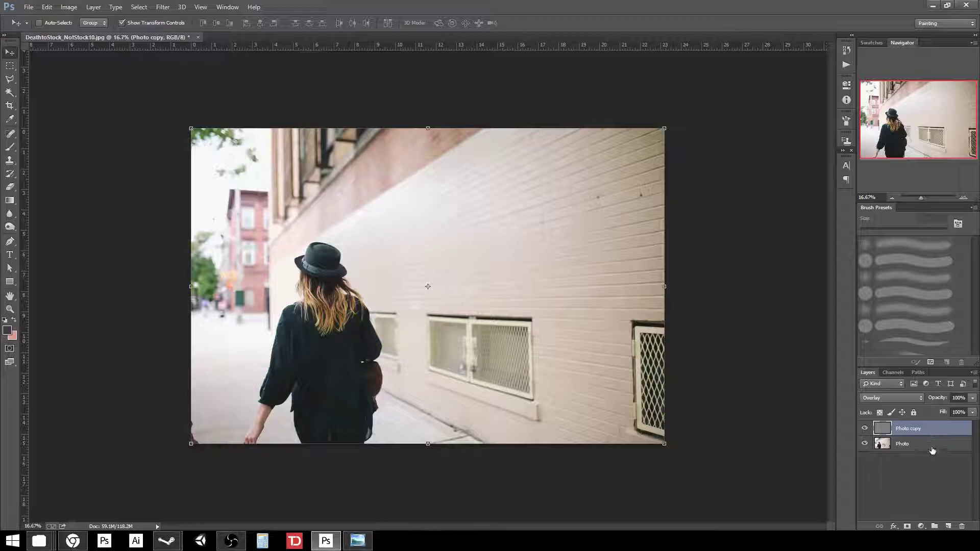
Step: Delete Photo copy, duplicate Photo twice, and move both copies into a new Group 1
key("Delete")
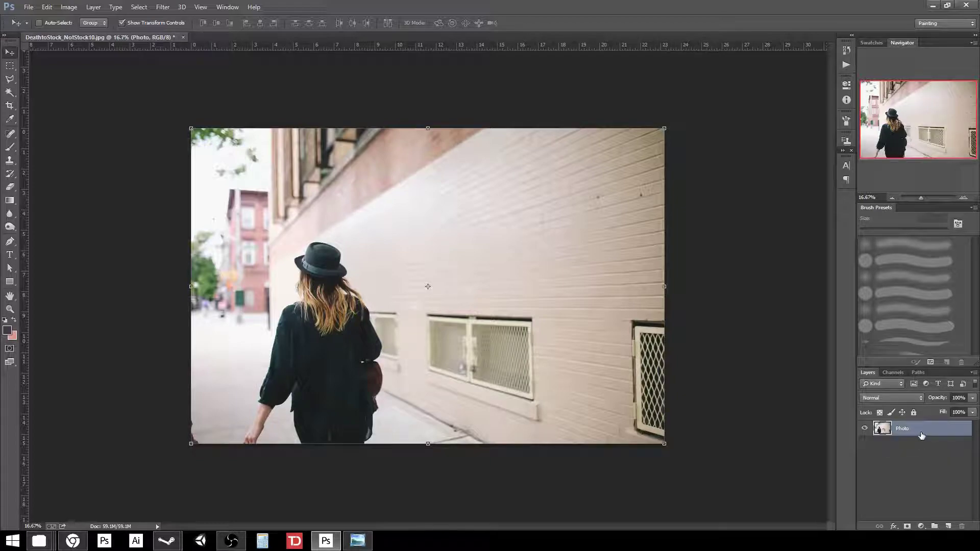
key("ctrl+j")
key("ctrl+j")
left_click(934, 525)
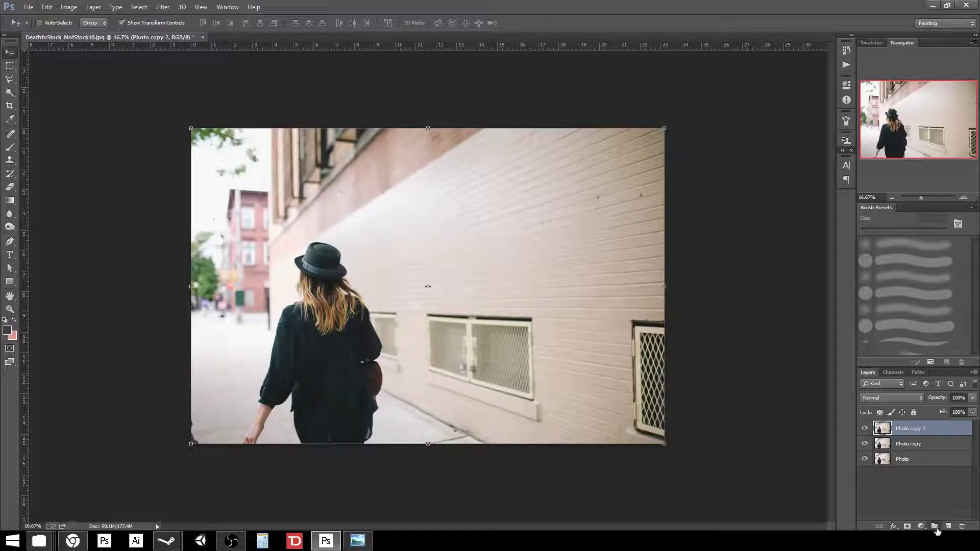
left_click(911, 457, "shift")
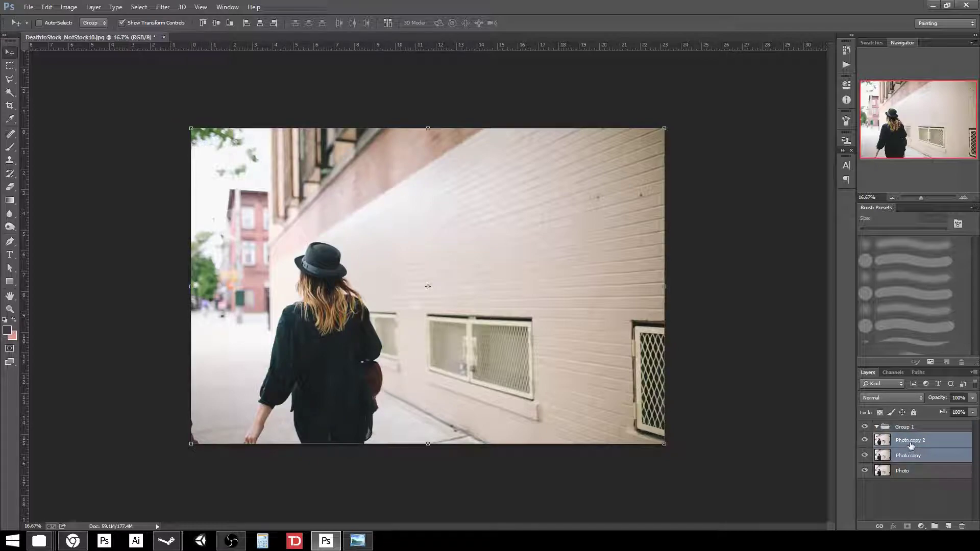
left_click_drag(911, 456, 877, 428)
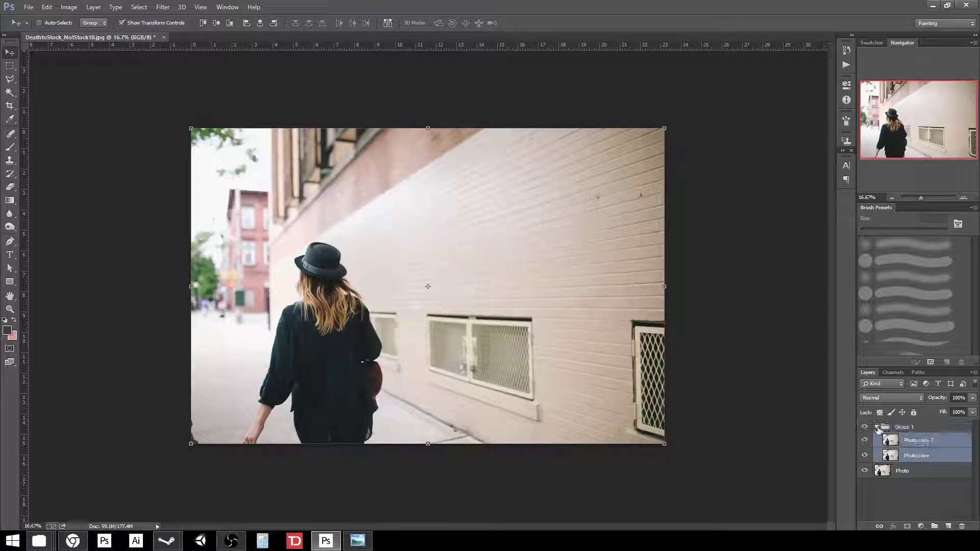
left_click(915, 443)
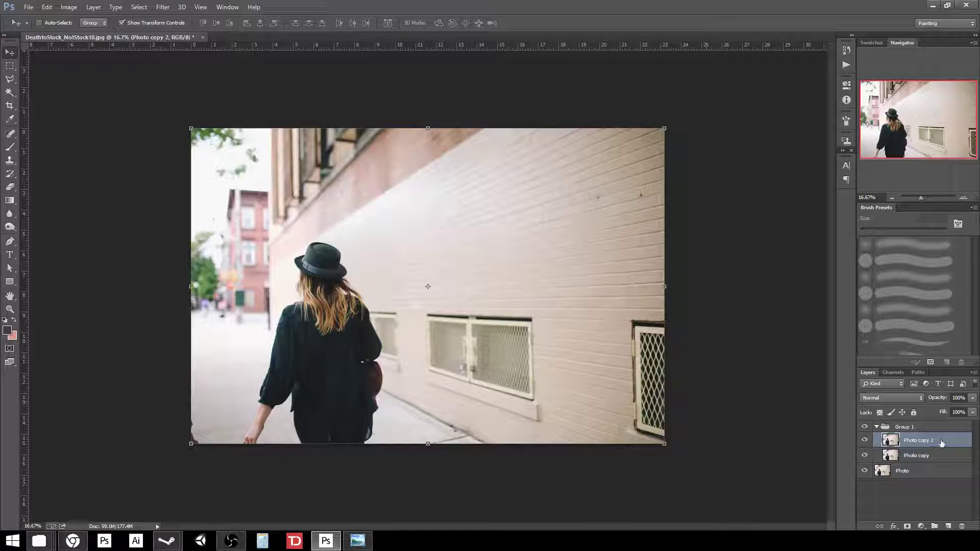
Step: Invert Photo copy 2 and set its blend mode to Vivid Light
key("ctrl+i")
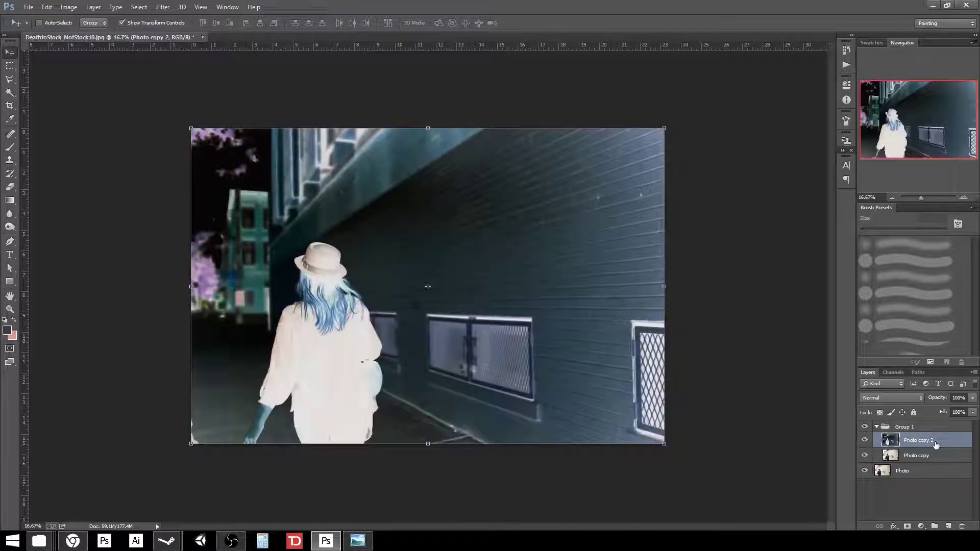
left_click(919, 400)
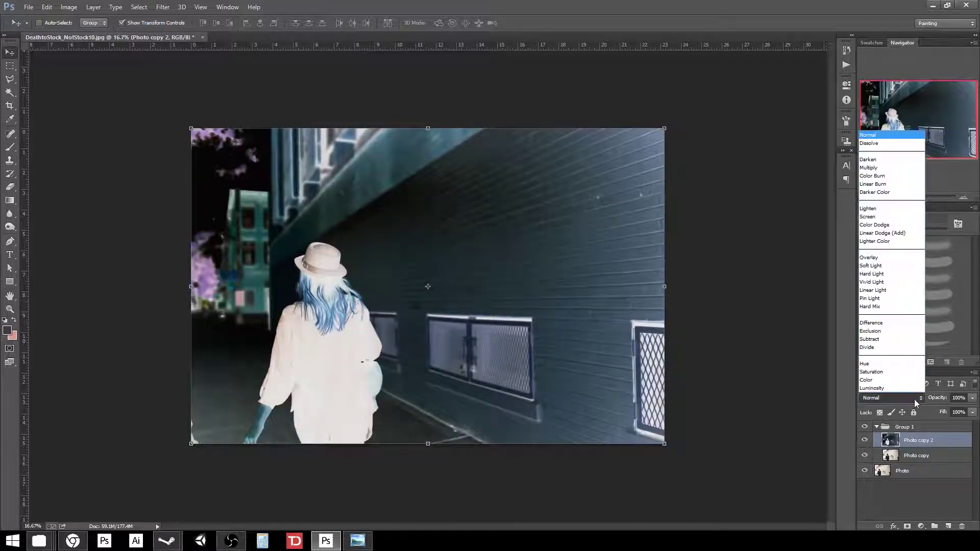
left_click(902, 285)
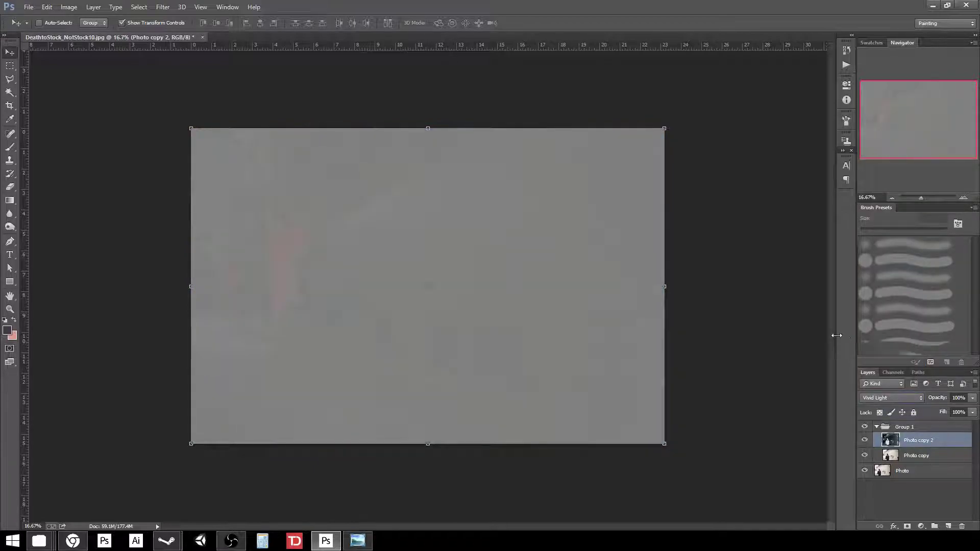
left_click(901, 427)
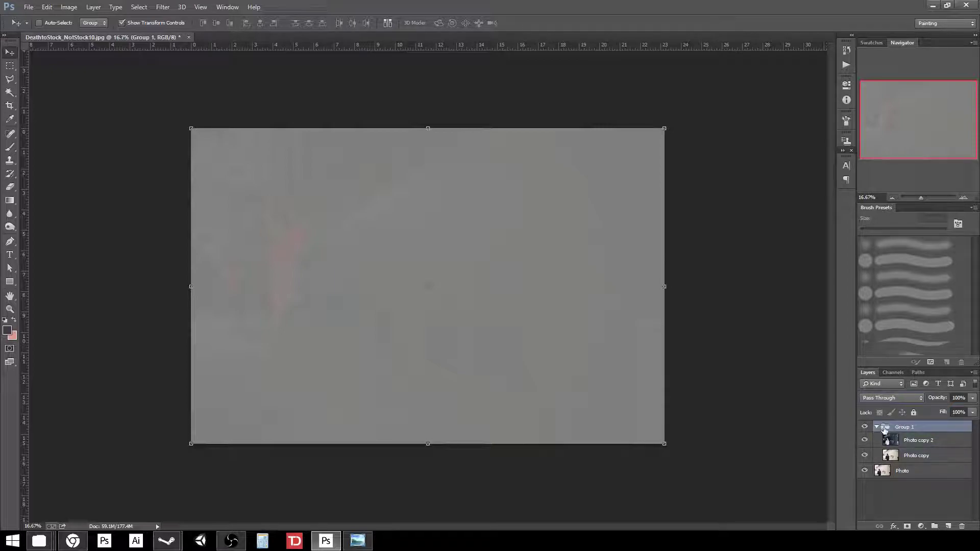
Step: Switch Group 1's blend mode from Pass Through to Overlay
left_click(905, 399)
left_click(880, 258)
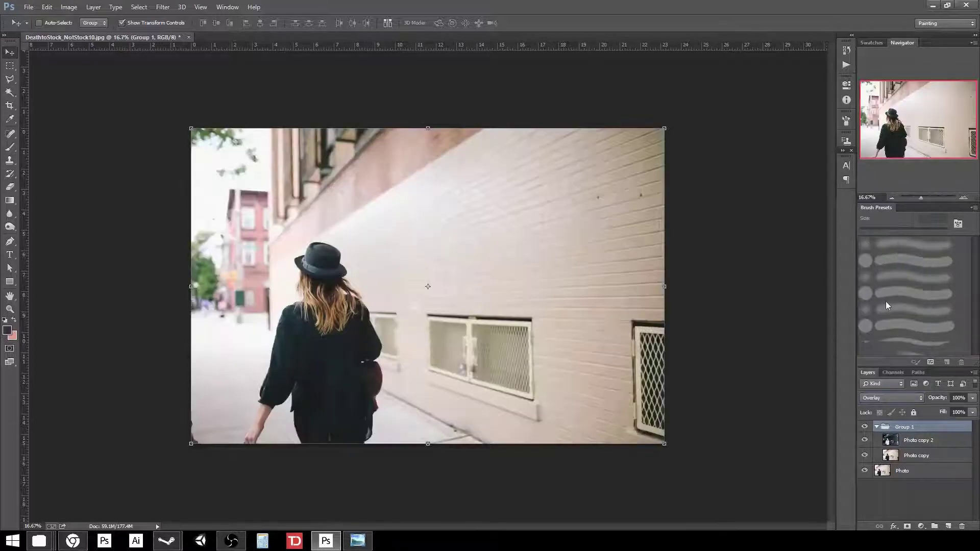
key("ctrl+plus")
key("ctrl+plus")
key("ctrl+plus")
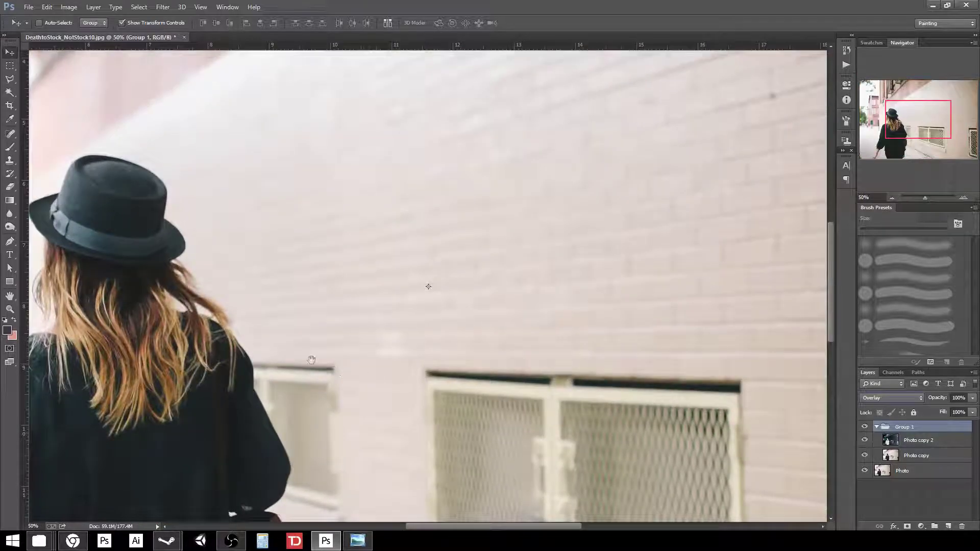
left_click_drag(309, 385, 544, 344)
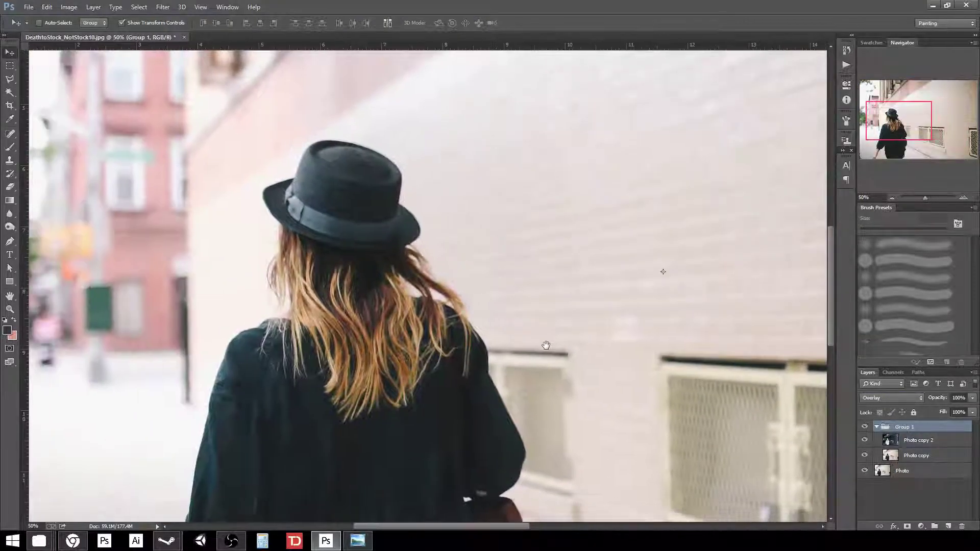
left_click(928, 440)
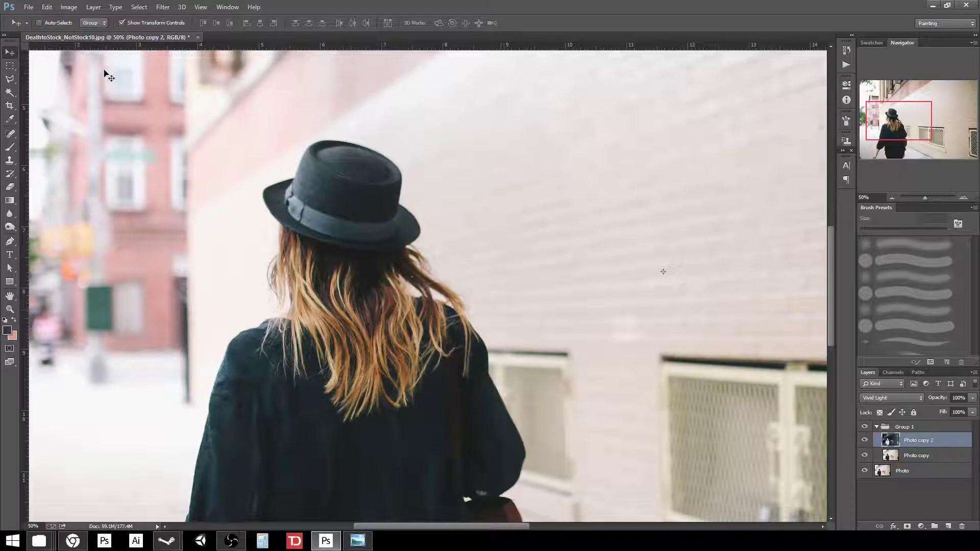
Step: Apply Surface Blur to Photo copy 2 with Radius 16 and Threshold 40
left_click(68, 6)
mouse_move(118, 9)
mouse_move(163, 7)
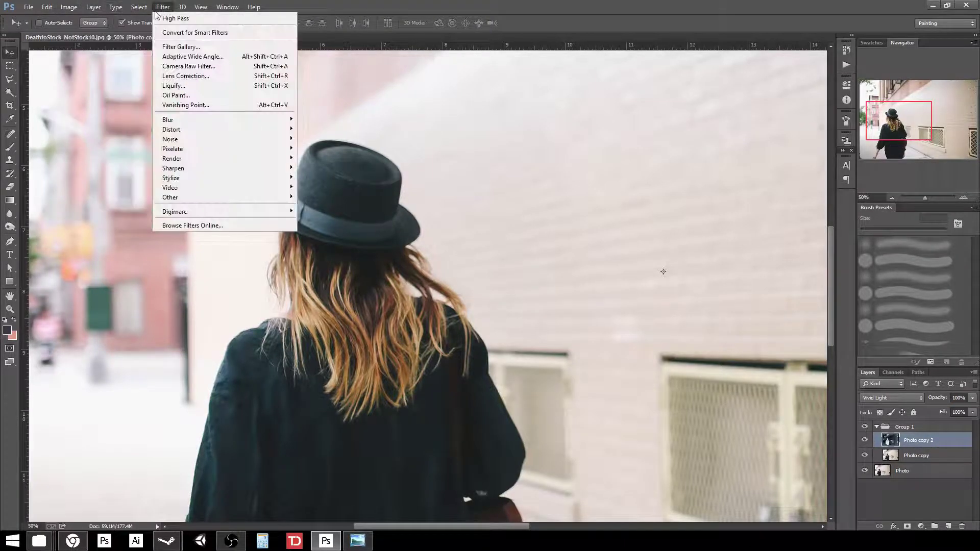
mouse_move(202, 122)
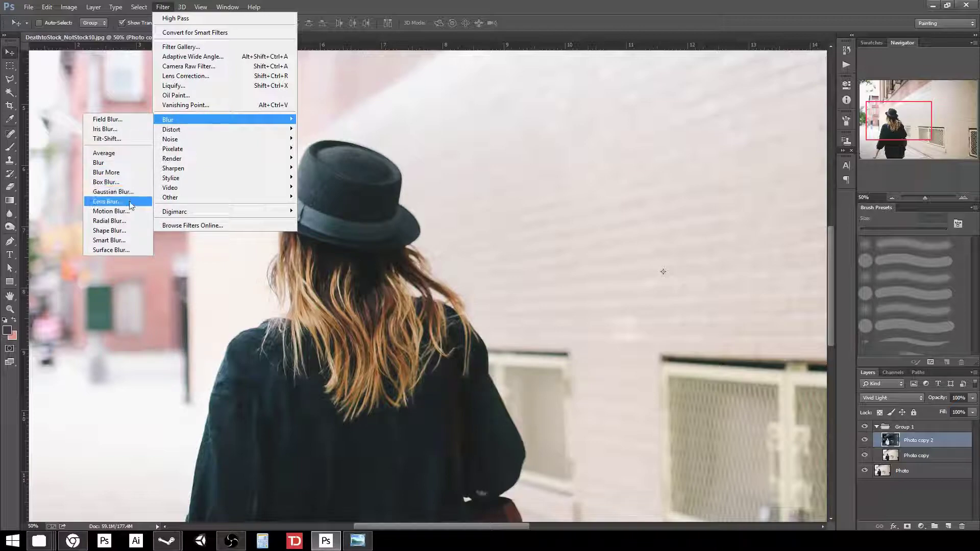
left_click(125, 249)
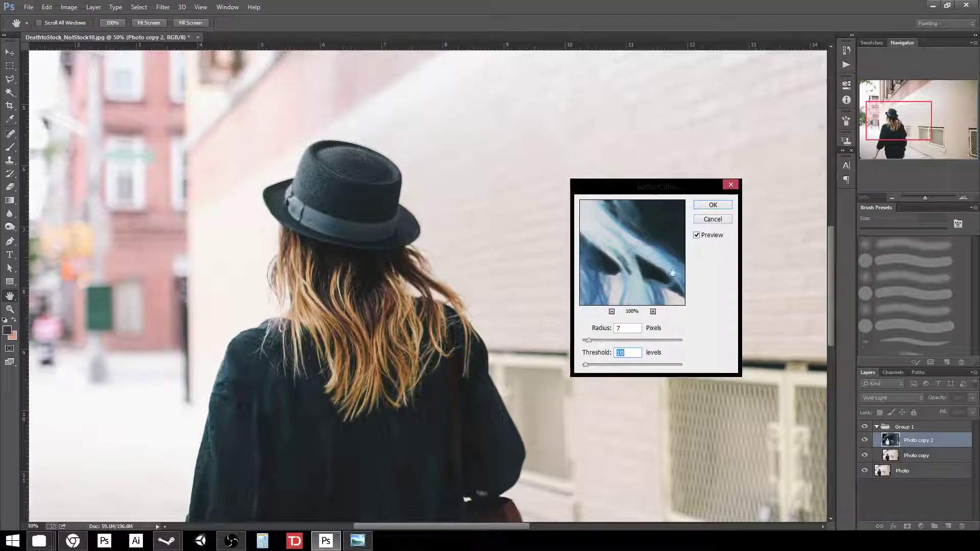
left_click_drag(589, 341, 675, 342)
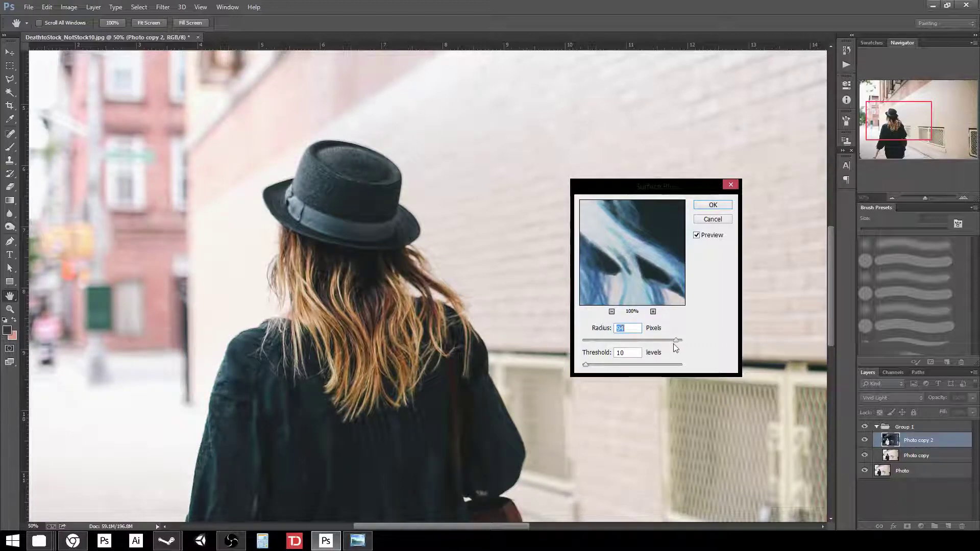
left_click_drag(588, 368, 591, 341)
left_click_drag(667, 367, 598, 367)
left_click(713, 205)
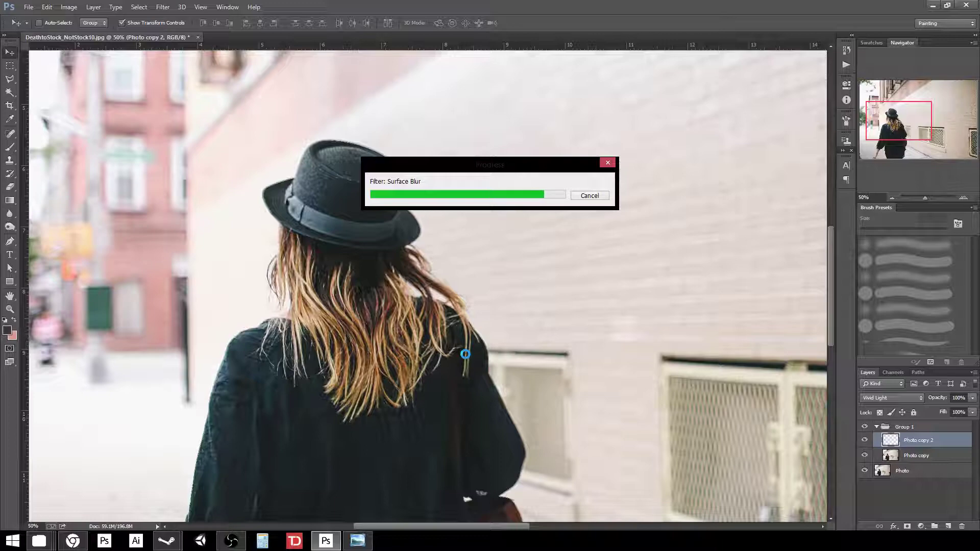
scroll(544, 367, "down", 2)
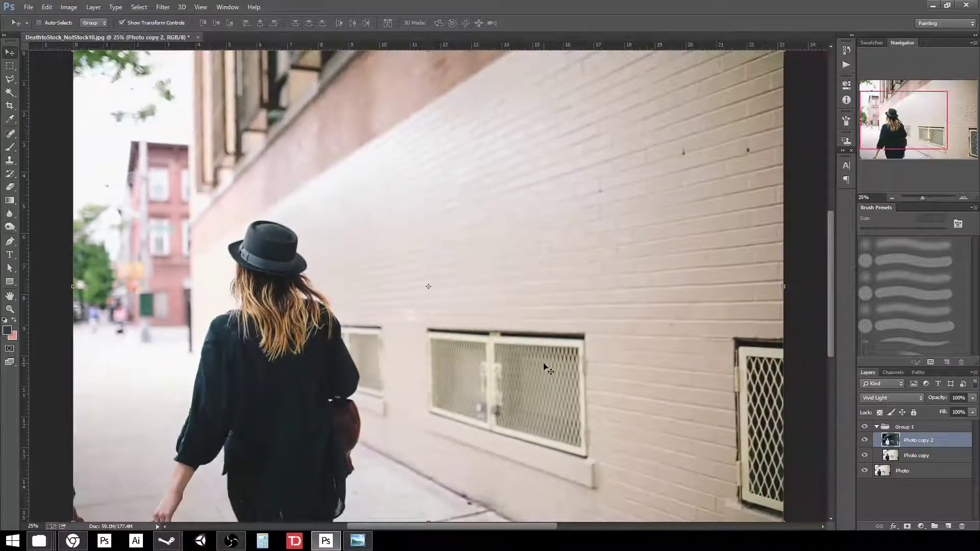
scroll(544, 367, "down", 1)
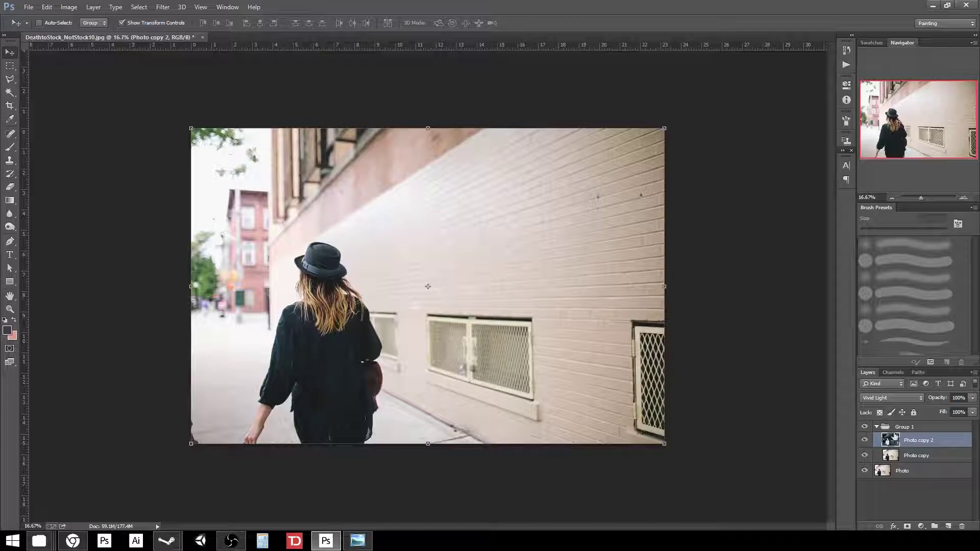
key("ctrl+plus")
key("ctrl+plus")
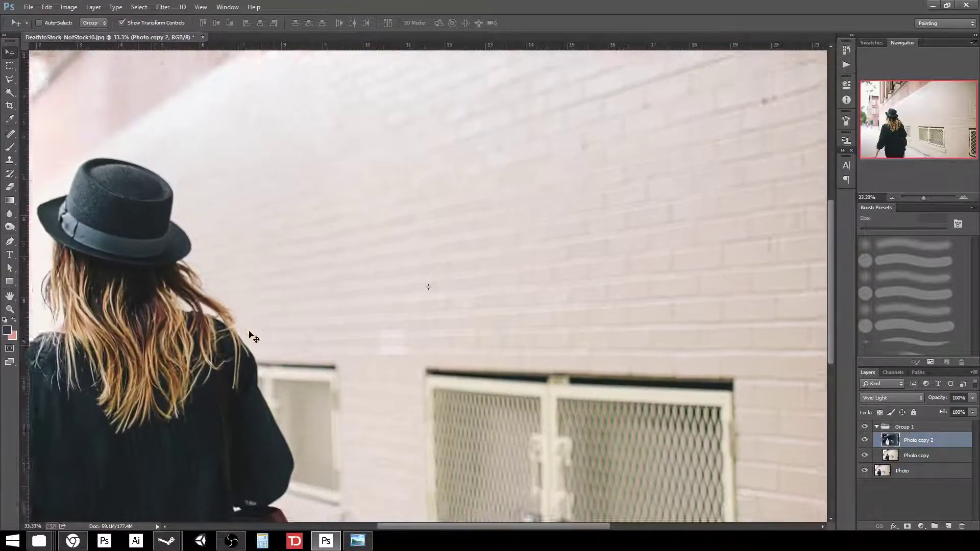
key("ctrl+plus")
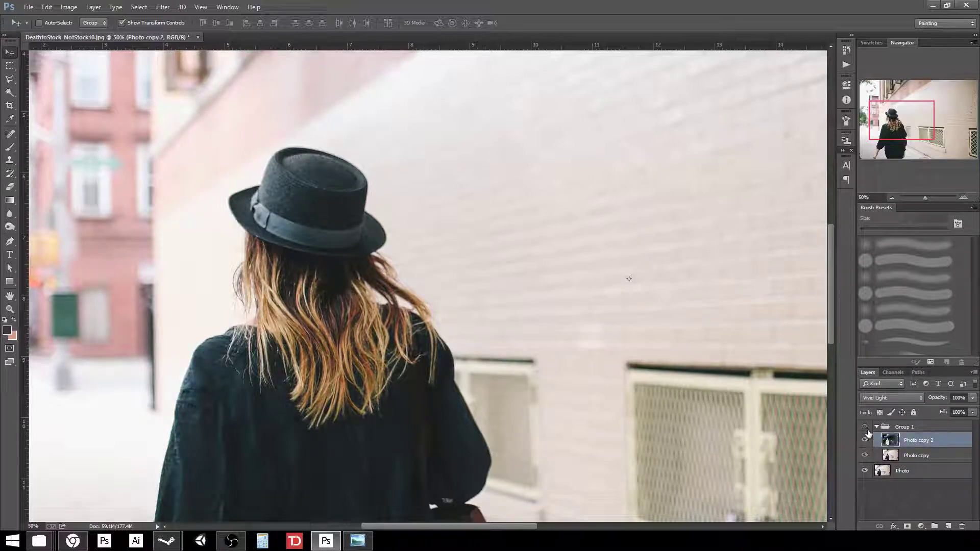
left_click_drag(506, 421, 505, 384)
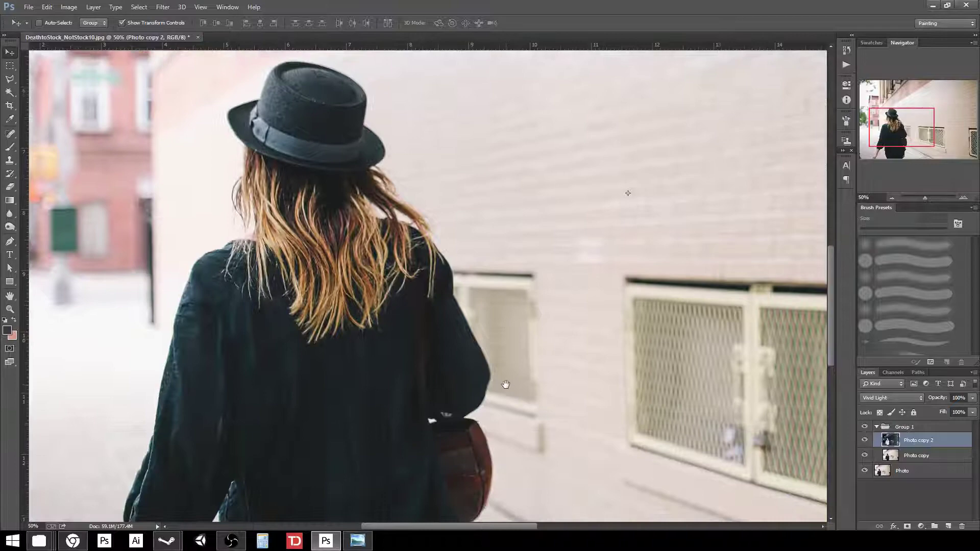
Step: Collapse Group 1 and lower its opacity toward 55% to soften the sharpening
left_click(877, 427)
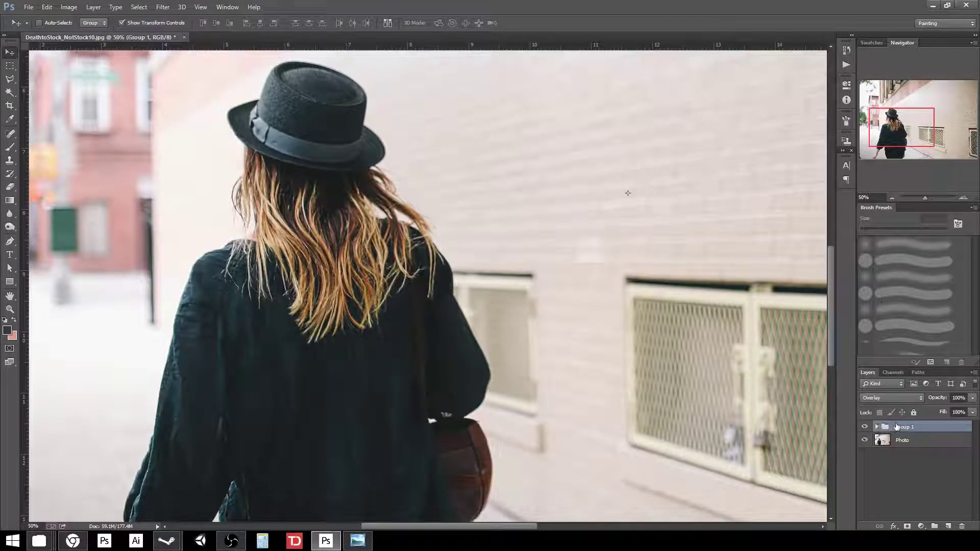
left_click(973, 412)
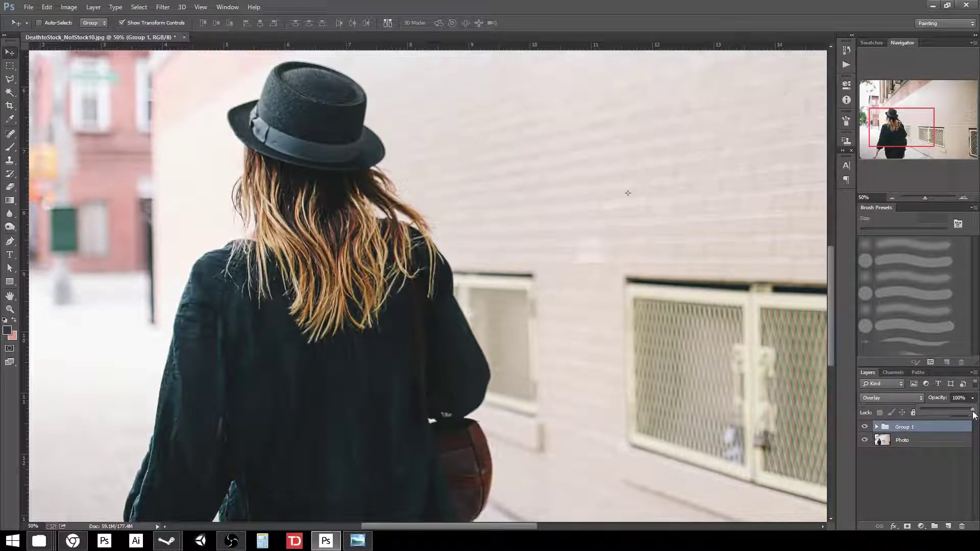
left_click_drag(973, 415, 933, 413)
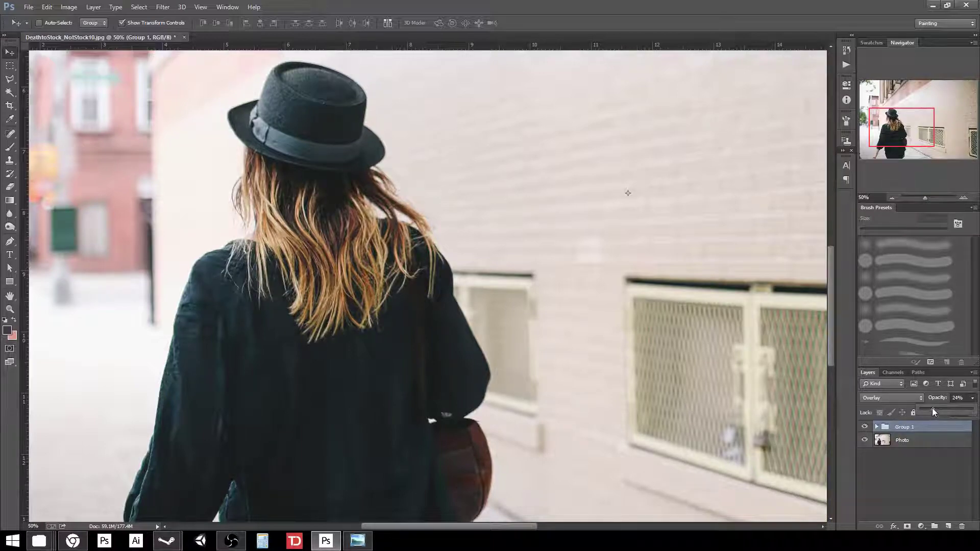
left_click_drag(935, 410, 946, 411)
key("ctrl+minus")
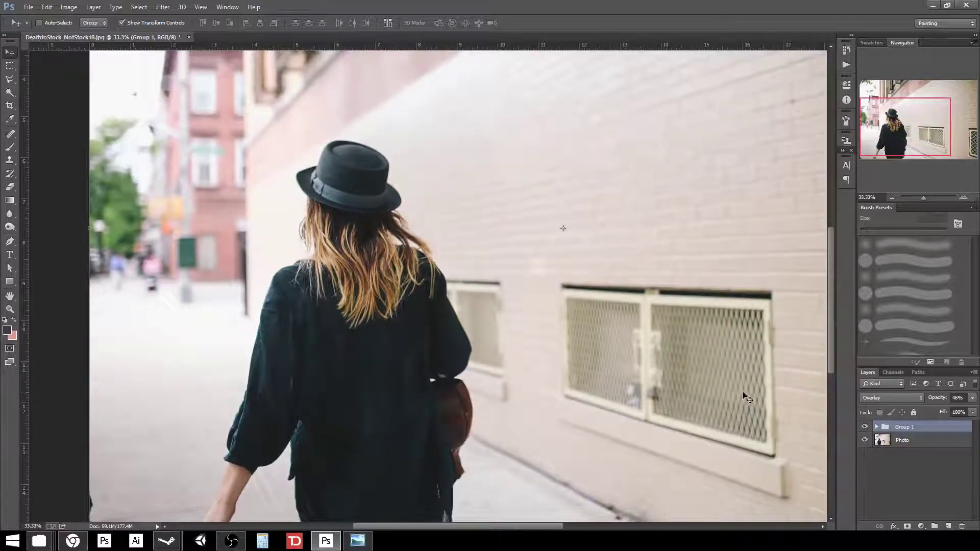
key("ctrl+minus")
key("ctrl+minus")
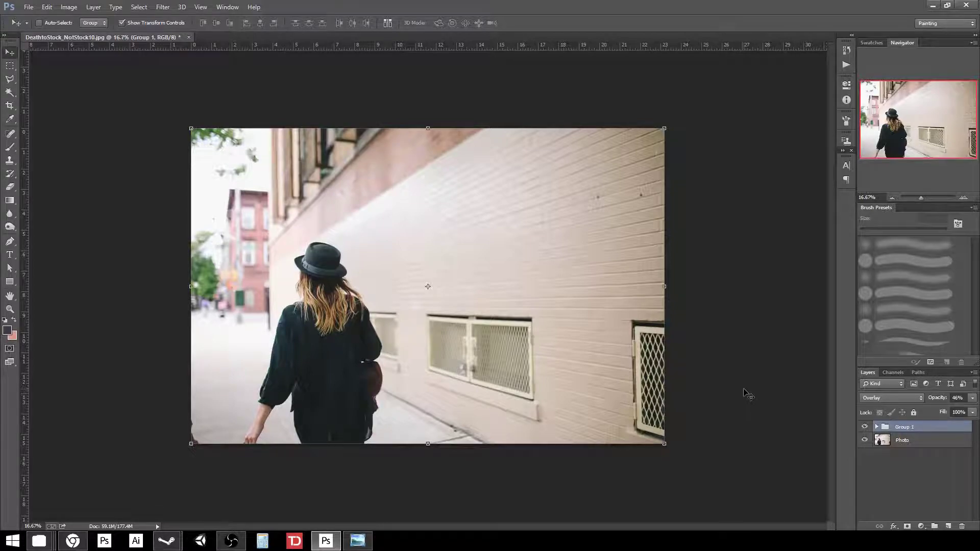
key("ctrl+plus")
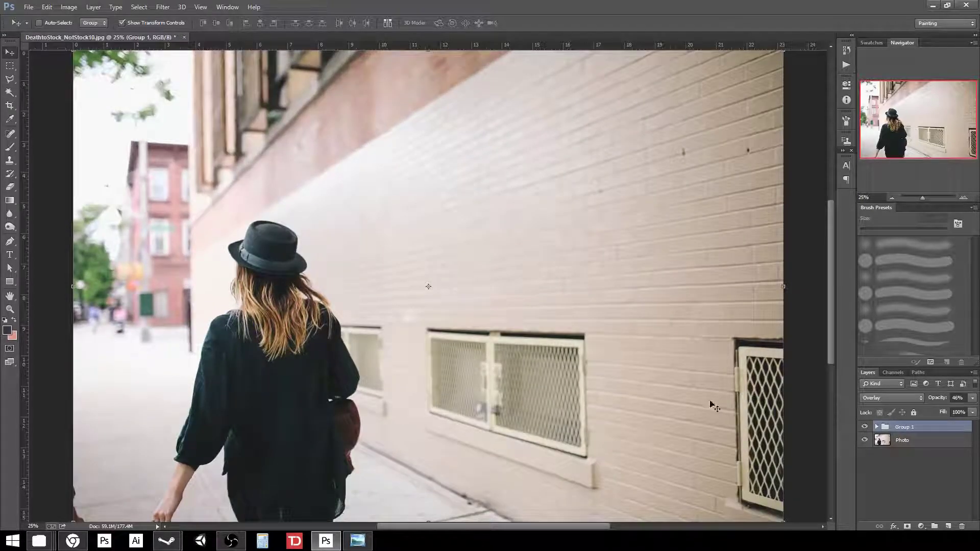
left_click(973, 401)
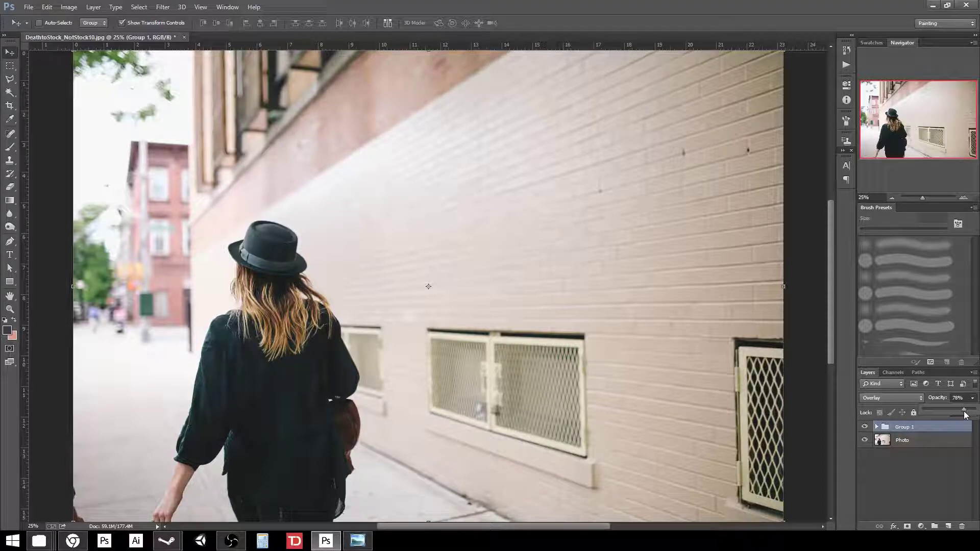